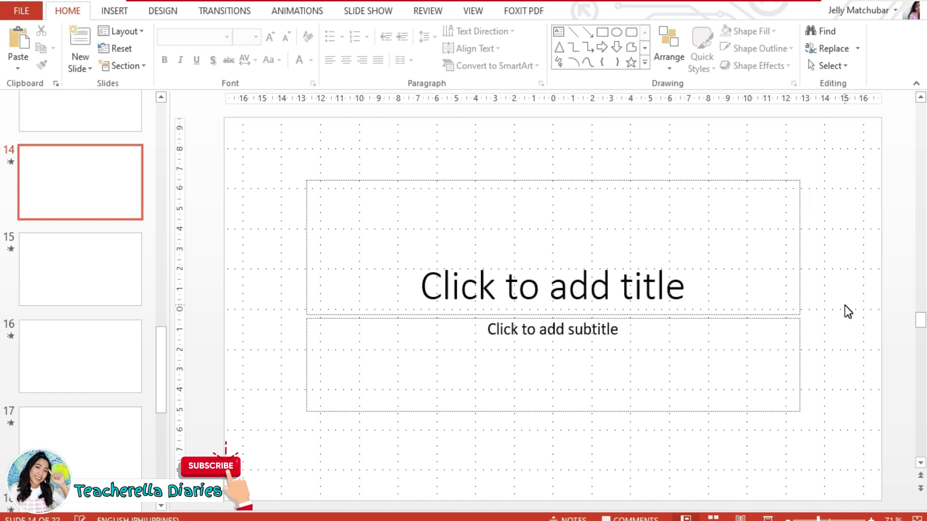
# Step: Give slide 1 a solid teal background fill at 41% transparency through Format Background
pyautogui.click(845, 306)
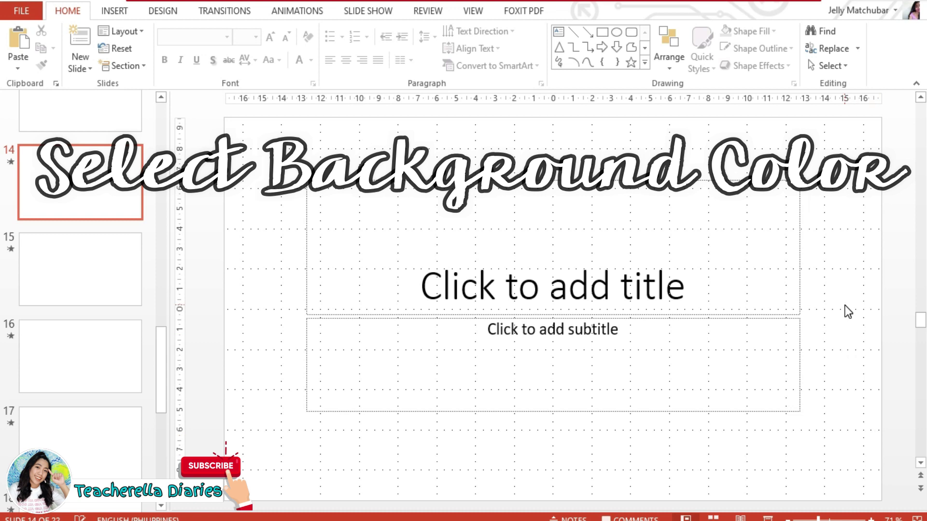
pyautogui.click(845, 306)
pyautogui.rightClick(706, 154)
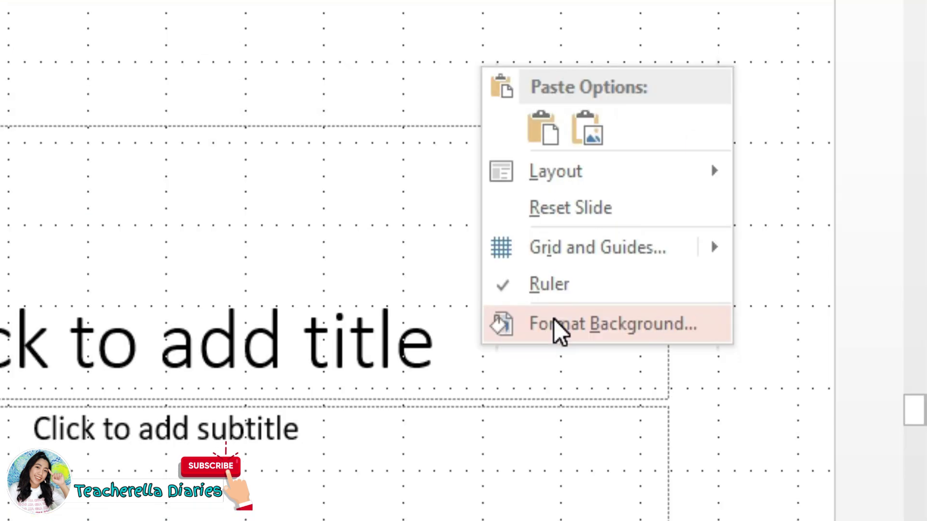
pyautogui.click(553, 319)
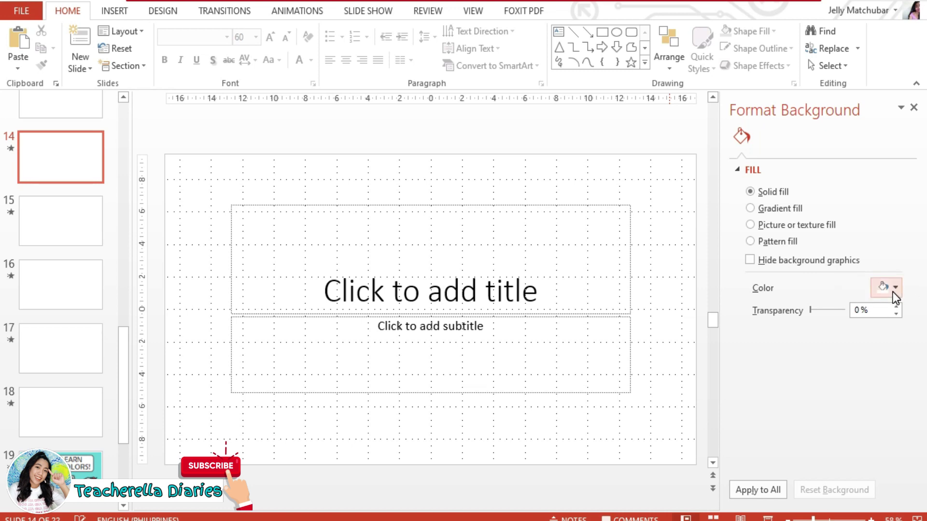
pyautogui.click(895, 287)
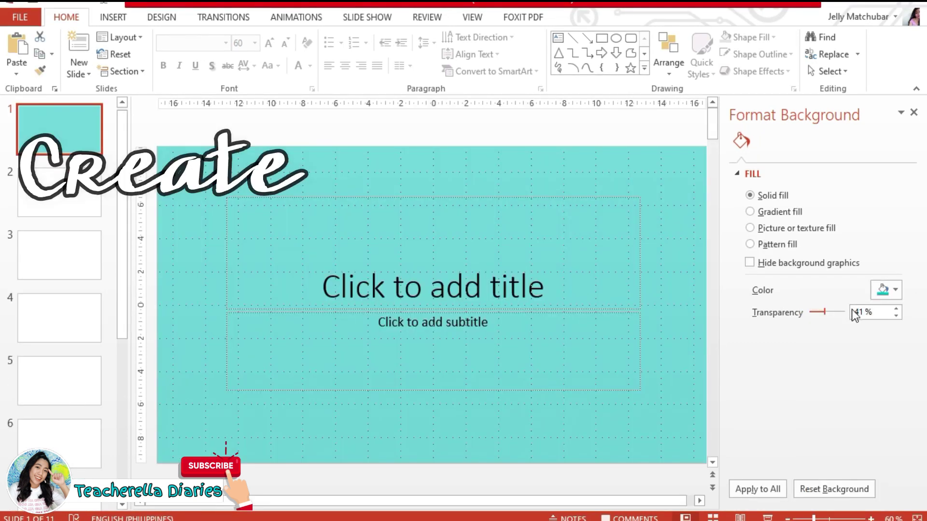
# Step: Draw a rounded rectangle about 30.12 cm wide across the top of the slide
pyautogui.click(637, 328)
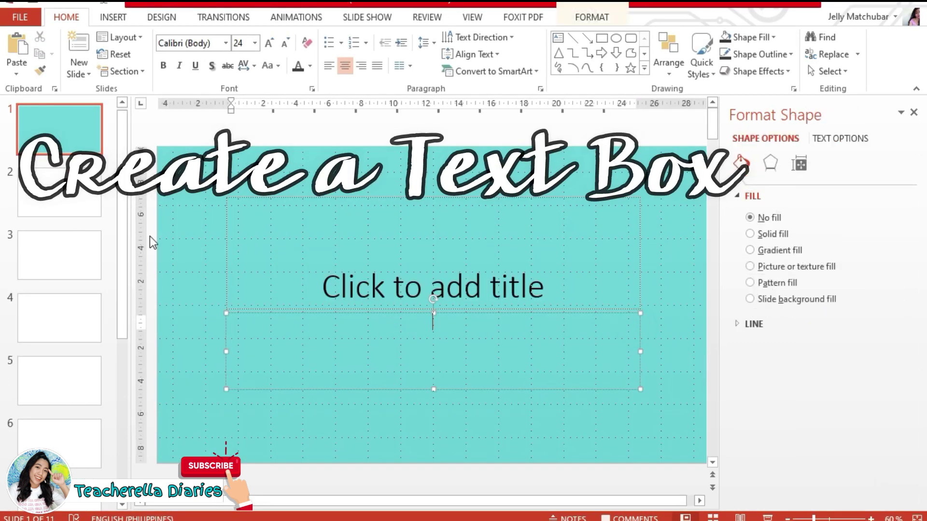
pyautogui.click(211, 230)
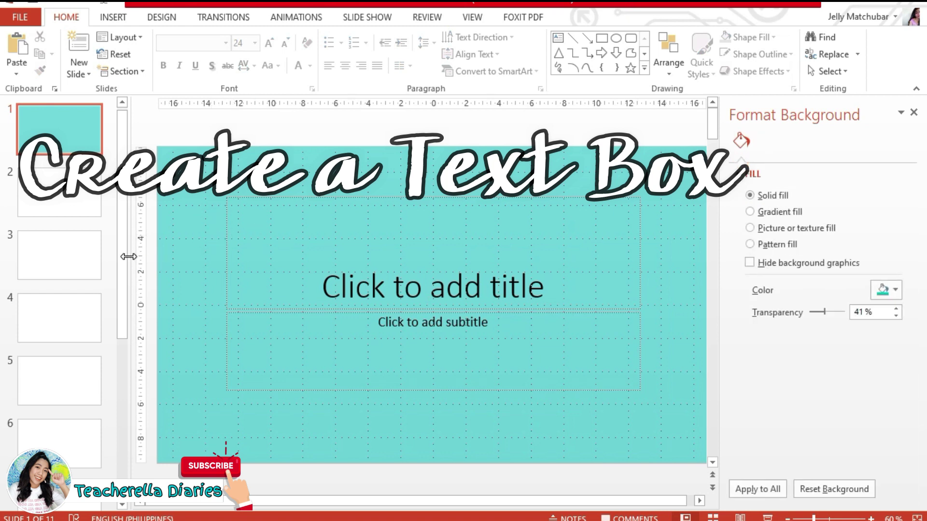
pyautogui.click(114, 18)
pyautogui.click(247, 67)
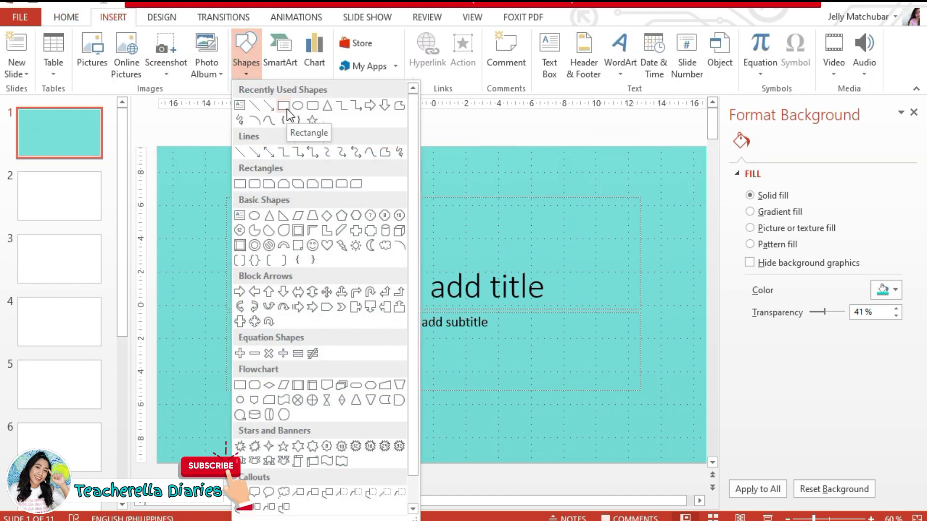
pyautogui.click(313, 106)
pyautogui.moveTo(214, 180)
pyautogui.mouseDown()
pyautogui.moveTo(392, 232)
pyautogui.moveTo(610, 242)
pyautogui.mouseUp()
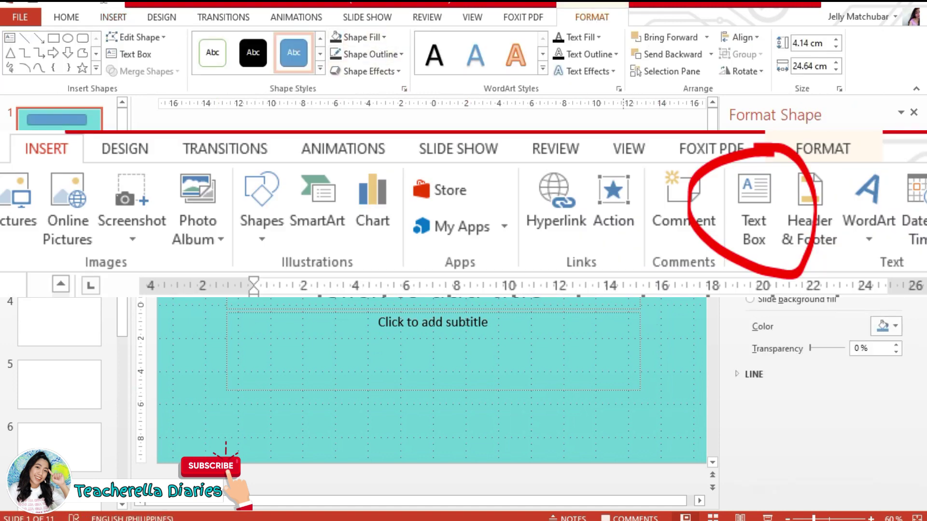
pyautogui.moveTo(613, 248); pyautogui.dragTo(678, 253)
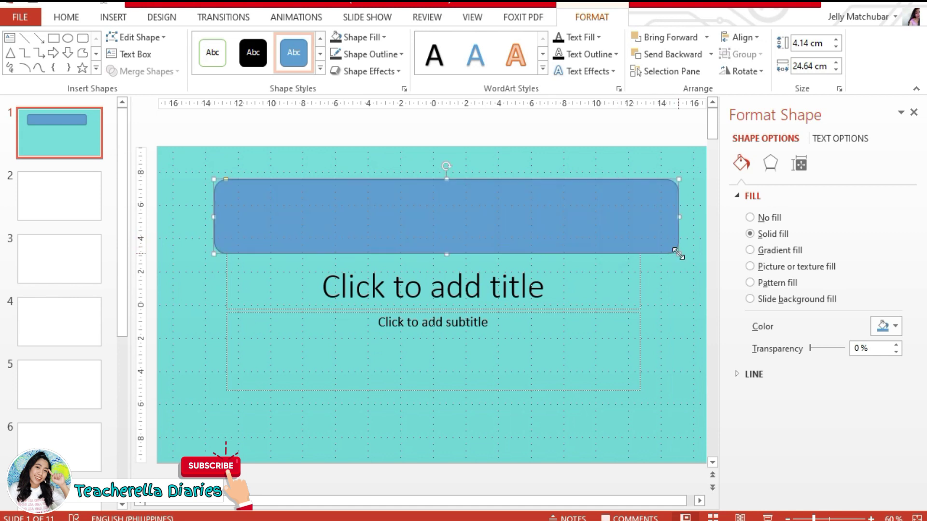
pyautogui.moveTo(211, 254); pyautogui.dragTo(187, 261)
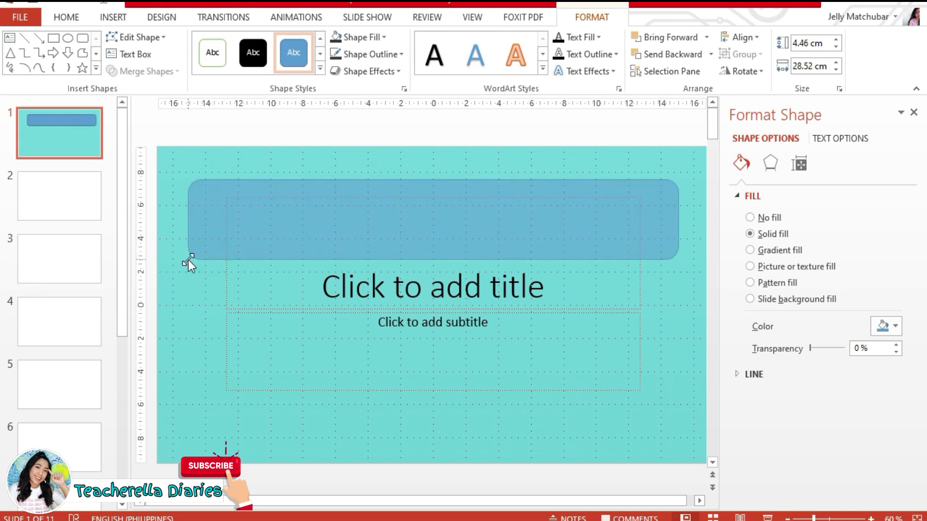
pyautogui.moveTo(414, 227); pyautogui.dragTo(413, 219)
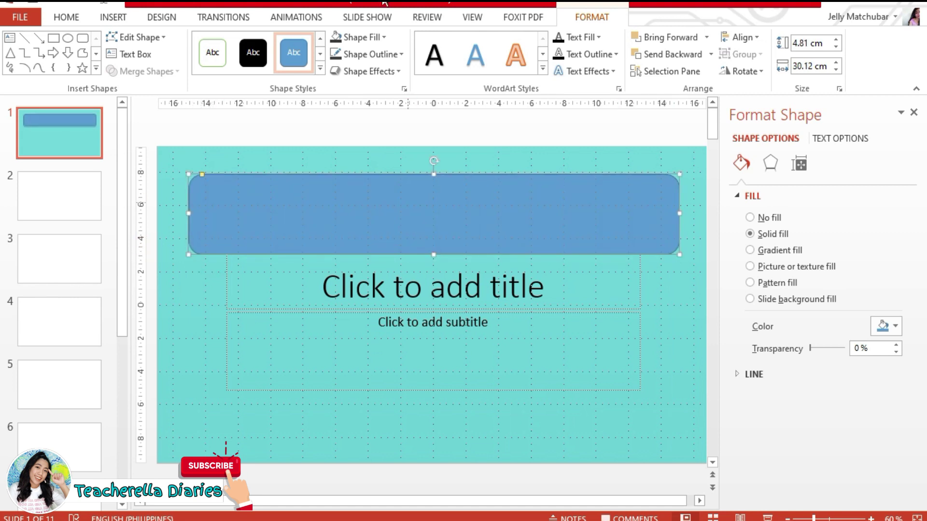
# Step: Fill the rounded rectangle white with a 6 pt dark grey outline
pyautogui.click(364, 37)
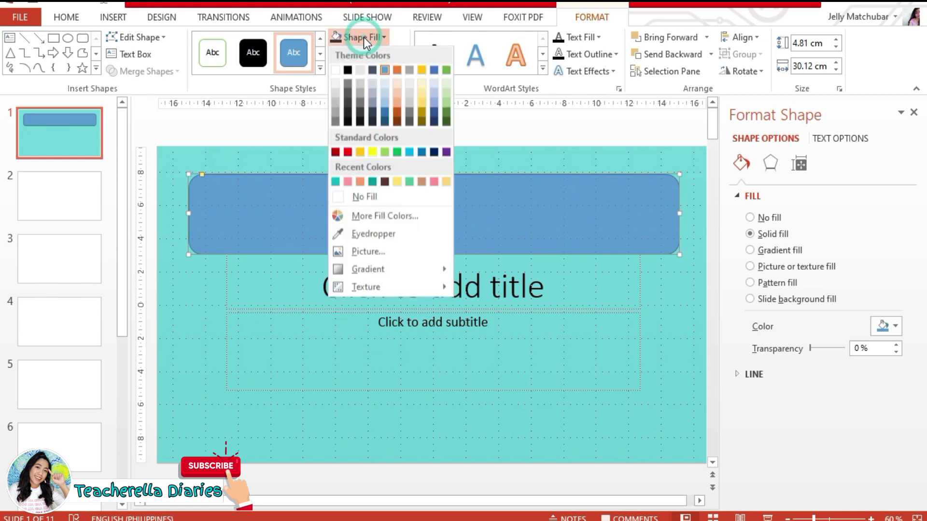
pyautogui.click(334, 70)
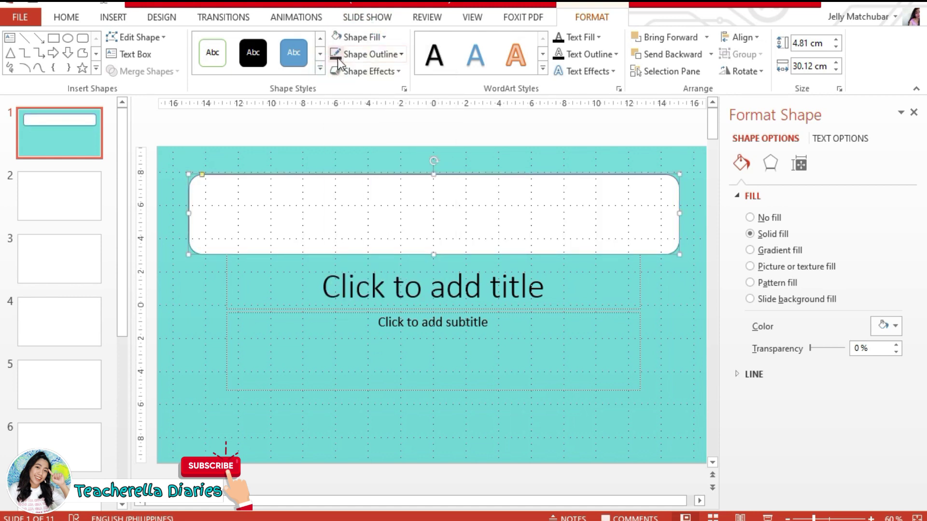
pyautogui.click(367, 56)
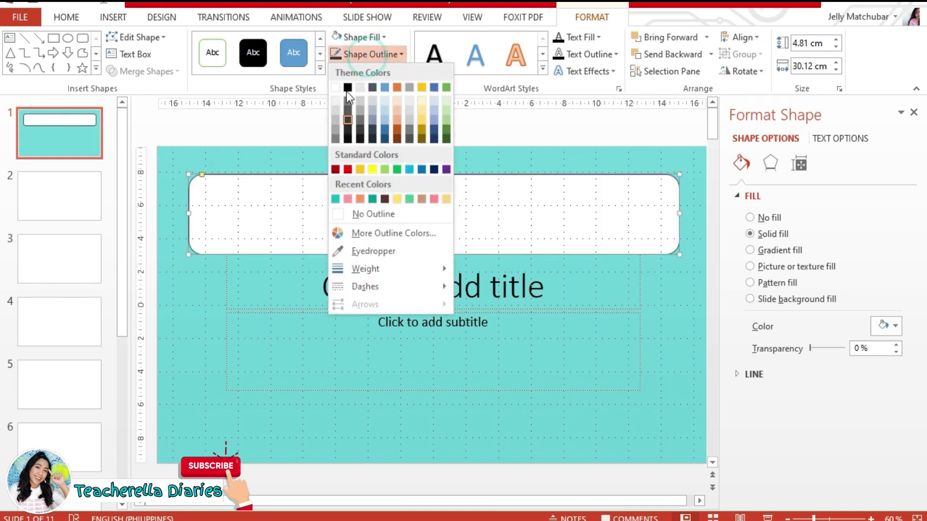
pyautogui.click(347, 120)
pyautogui.click(397, 57)
pyautogui.moveTo(382, 268)
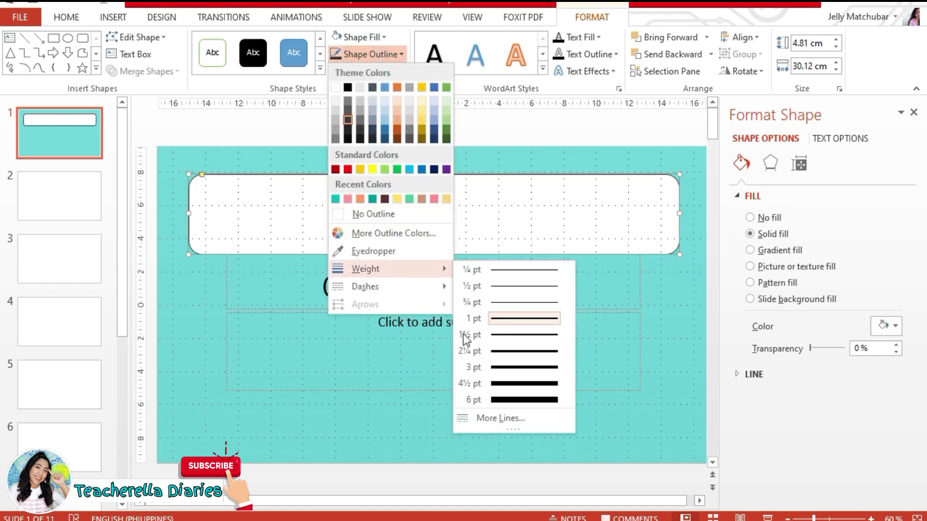
pyautogui.click(510, 399)
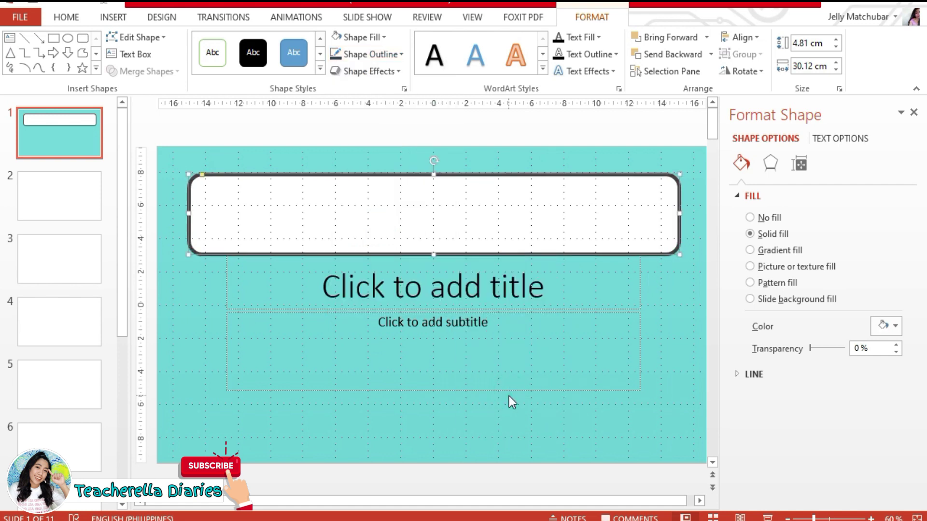
# Step: Copy the rounded rectangle and shift the pasted duplicate slightly left
pyautogui.click(267, 214)
pyautogui.hotkey('ctrl', 'c')
pyautogui.hotkey('ctrl', 'v')
pyautogui.moveTo(266, 212); pyautogui.dragTo(246, 214)
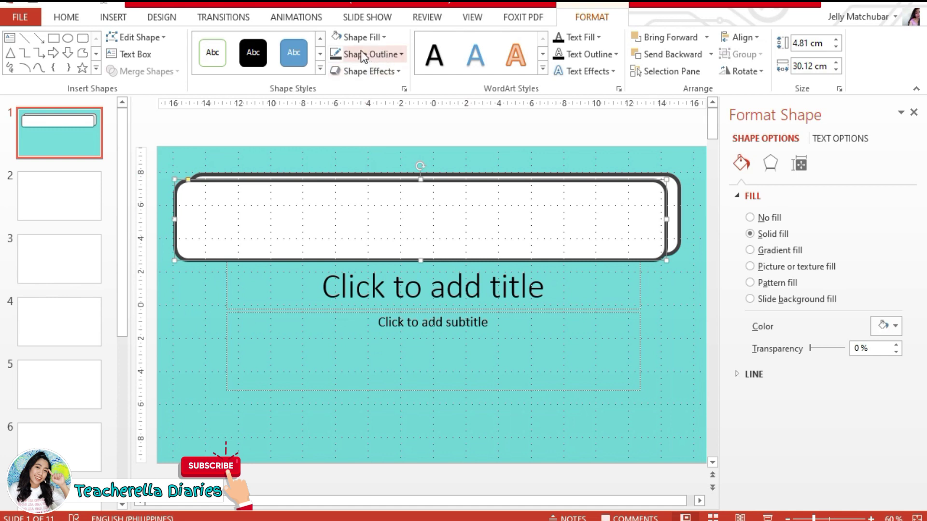
# Step: Fill the duplicate with Black, Text 1, Lighter 25%, remove its outline and send it backward
pyautogui.click(361, 38)
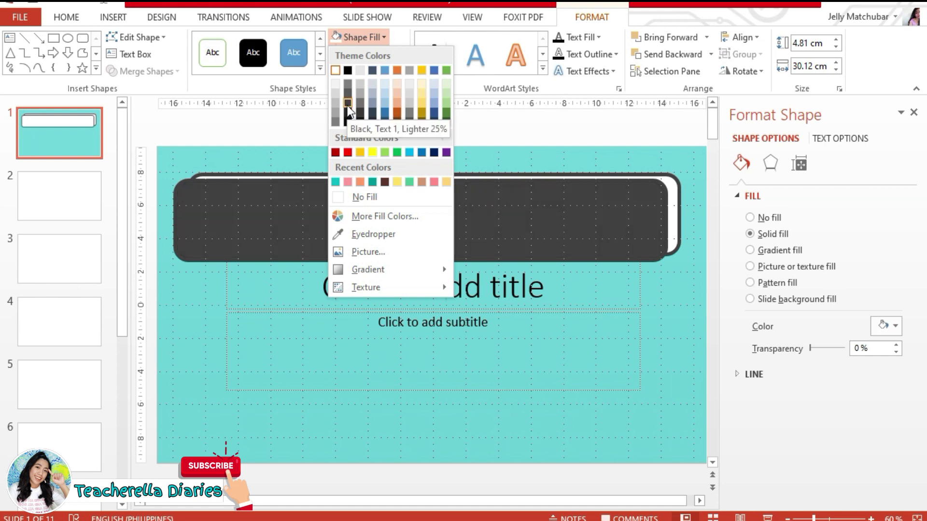
pyautogui.click(347, 105)
pyautogui.click(379, 54)
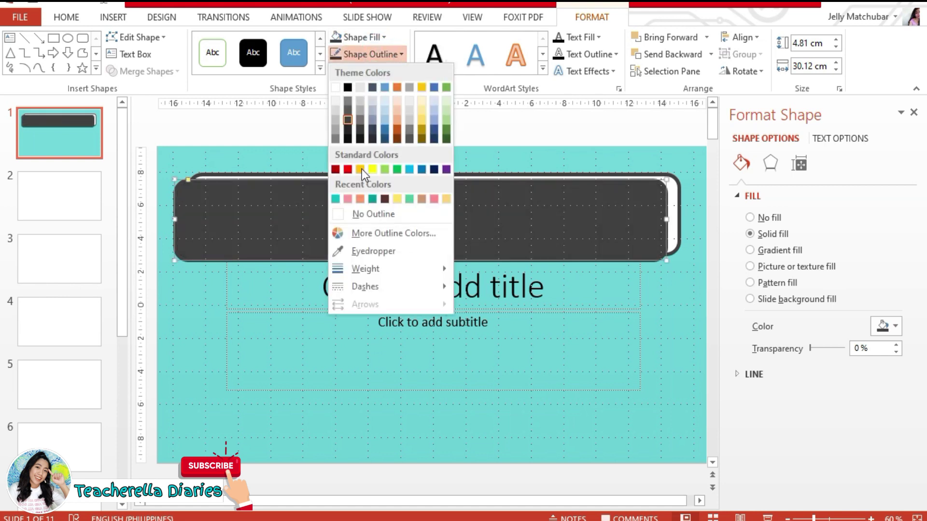
pyautogui.click(372, 214)
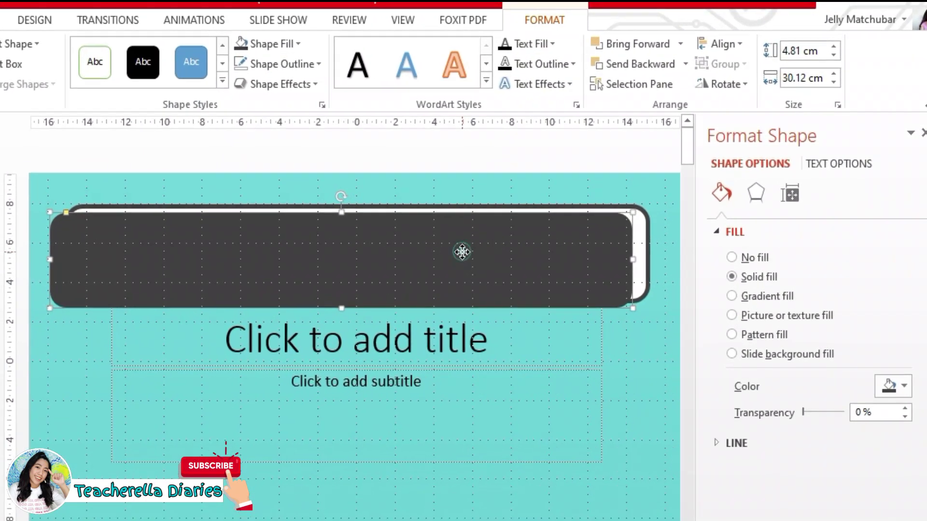
pyautogui.click(628, 68)
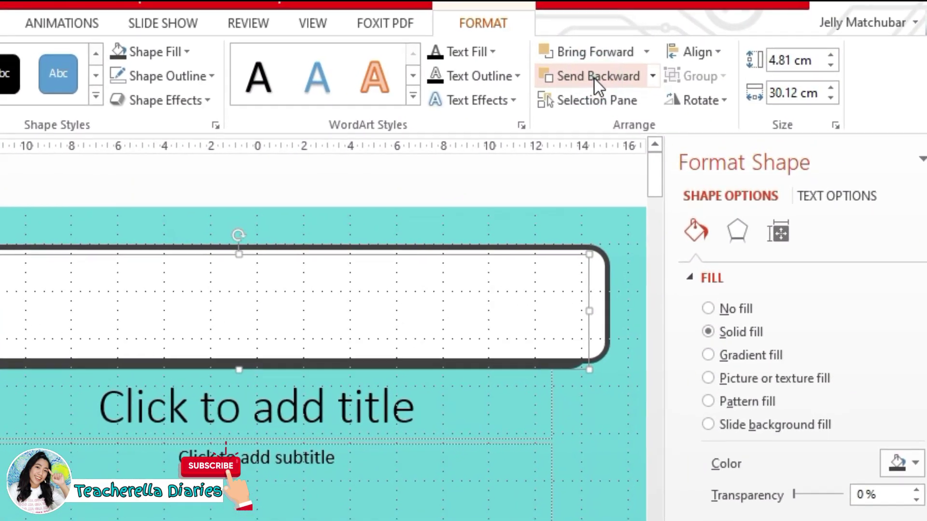
pyautogui.hotkey('ctrl', 'v')
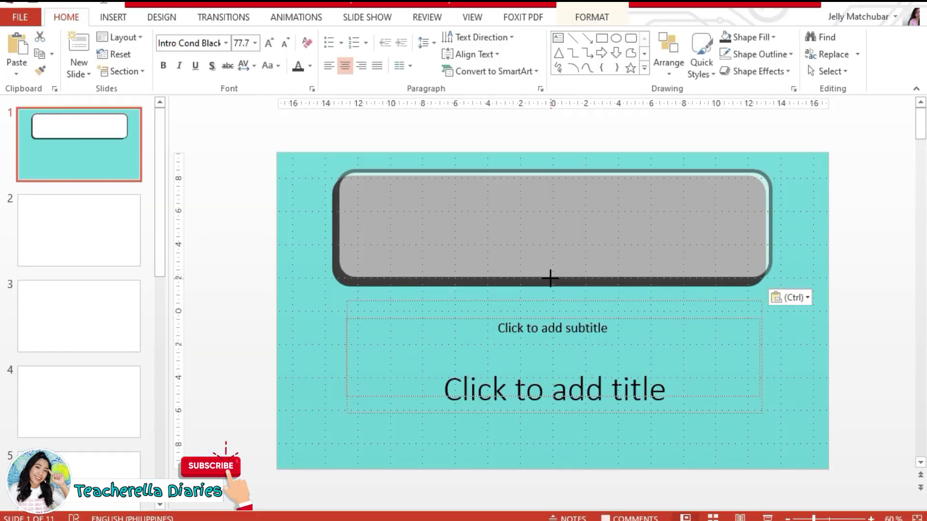
pyautogui.hotkey('ctrl', 'z')
pyautogui.click(798, 385)
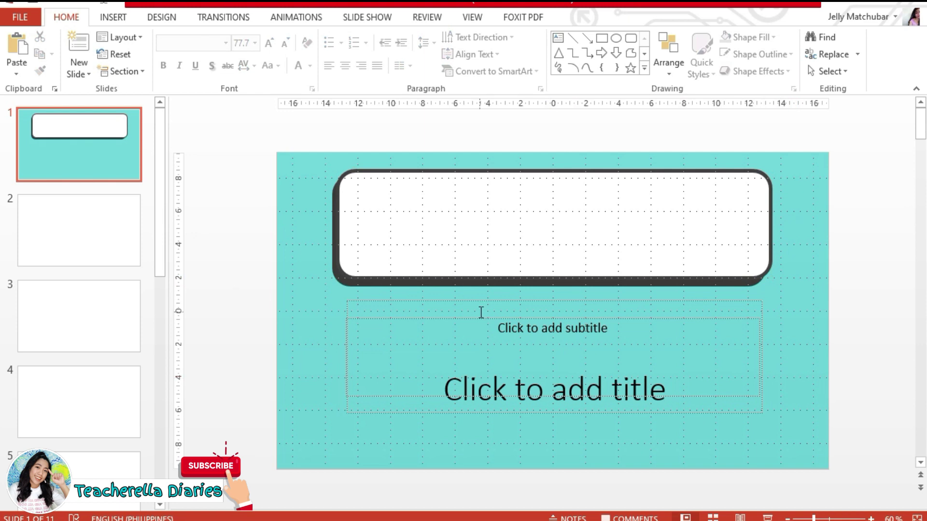
pyautogui.click(590, 352)
# Step: Add 'LEARN' to the title and shorten the title box to 2.56 cm high
pyautogui.click(607, 301)
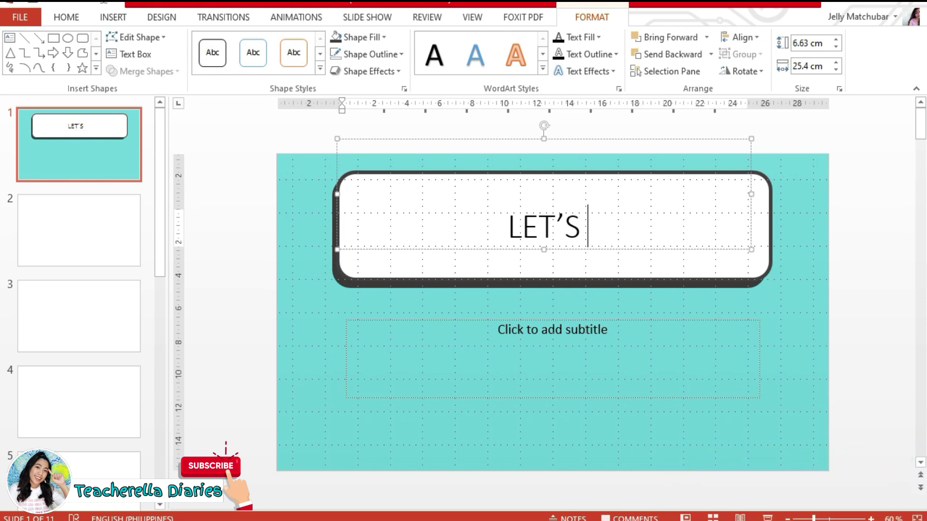
pyautogui.write('LEARN')
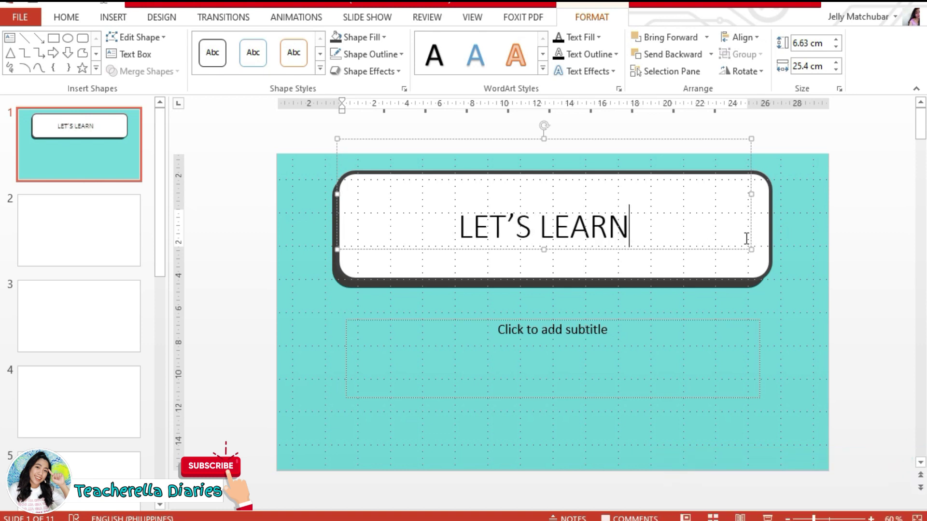
pyautogui.moveTo(544, 140); pyautogui.dragTo(544, 205)
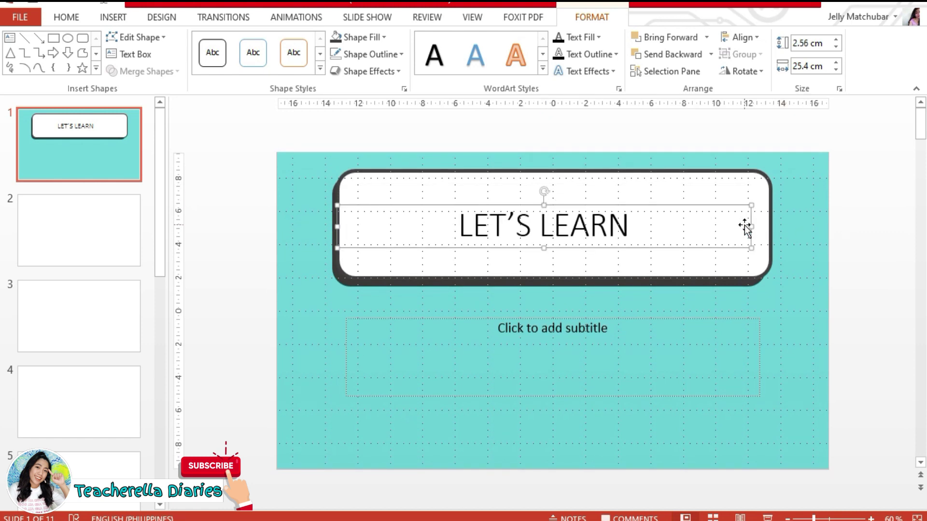
pyautogui.click(508, 228)
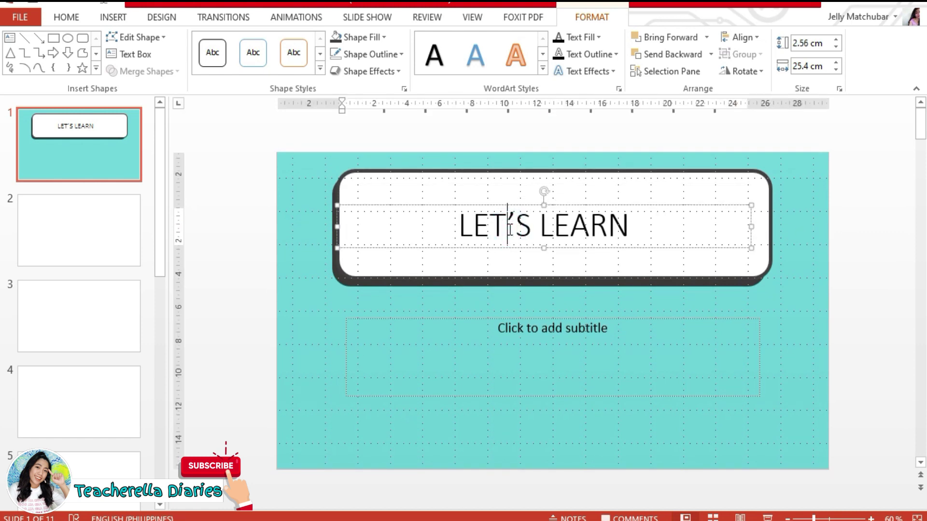
pyautogui.tripleClick(509, 229)
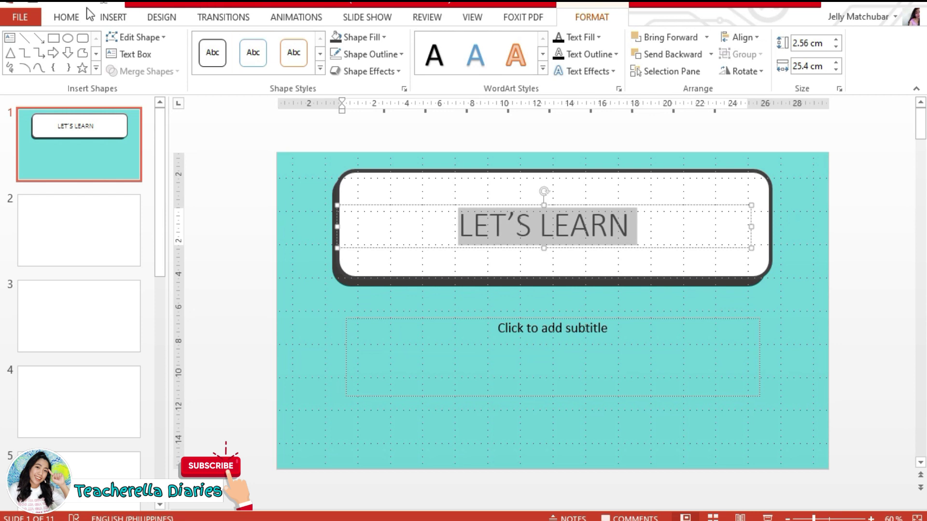
# Step: Set the title text to Berlin Sans FB in dark grey and narrow its box to fit
pyautogui.click(66, 16)
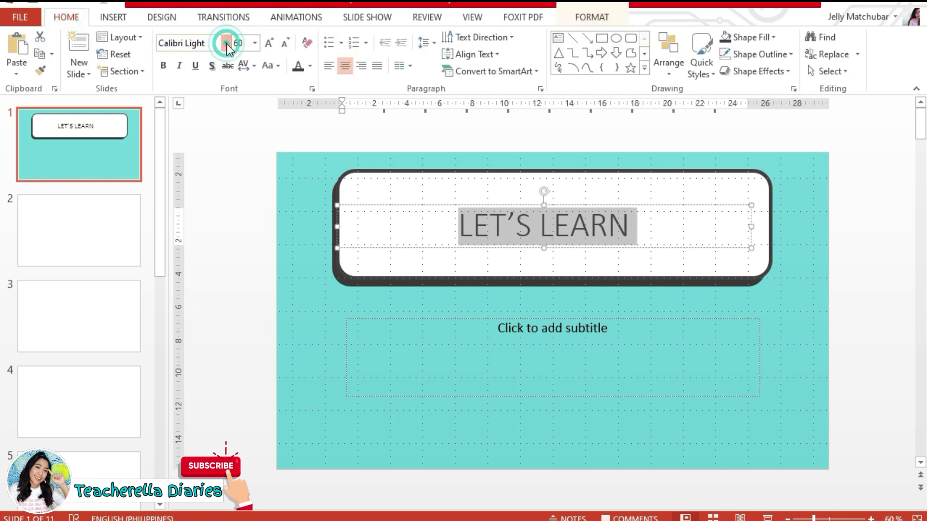
pyautogui.click(226, 44)
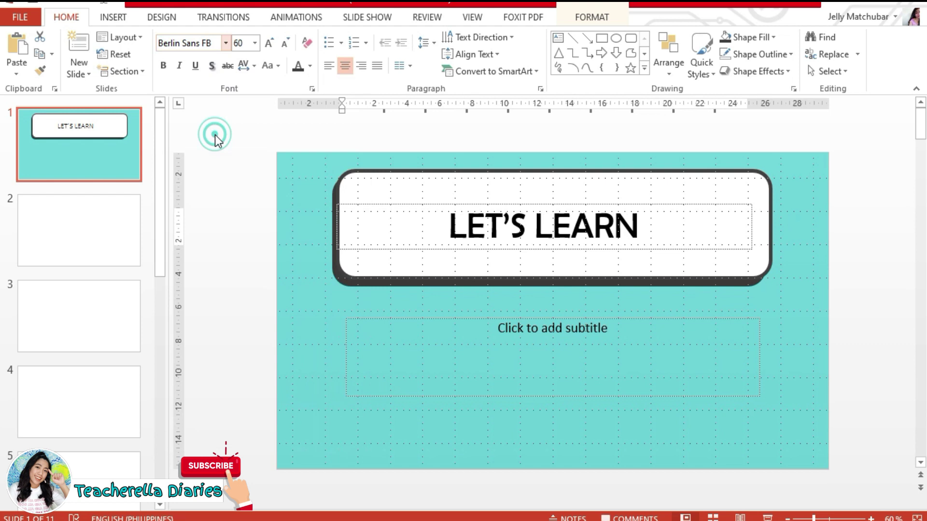
pyautogui.click(215, 134)
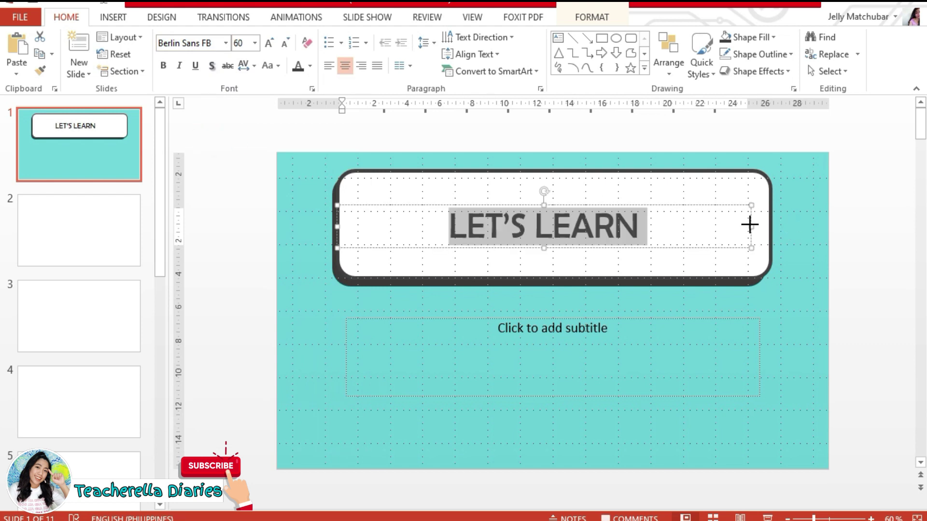
pyautogui.moveTo(750, 224); pyautogui.dragTo(593, 225)
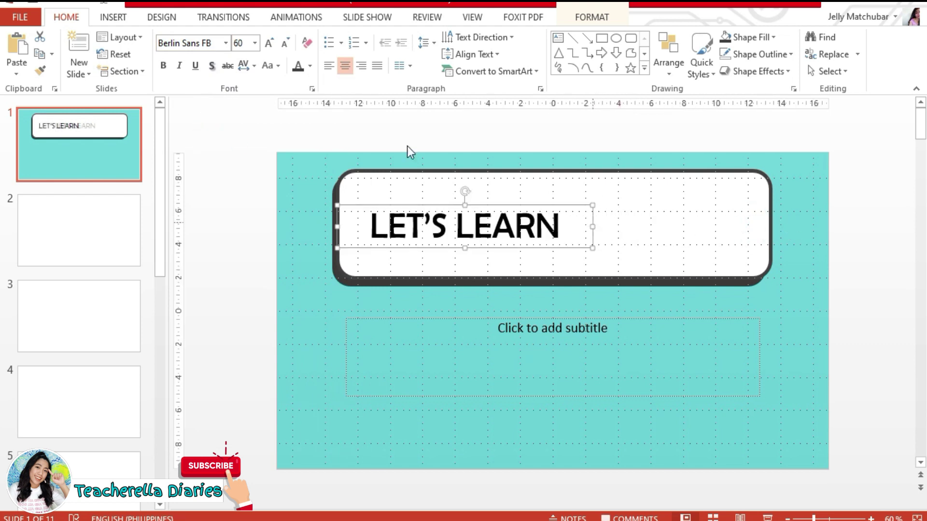
pyautogui.click(298, 69)
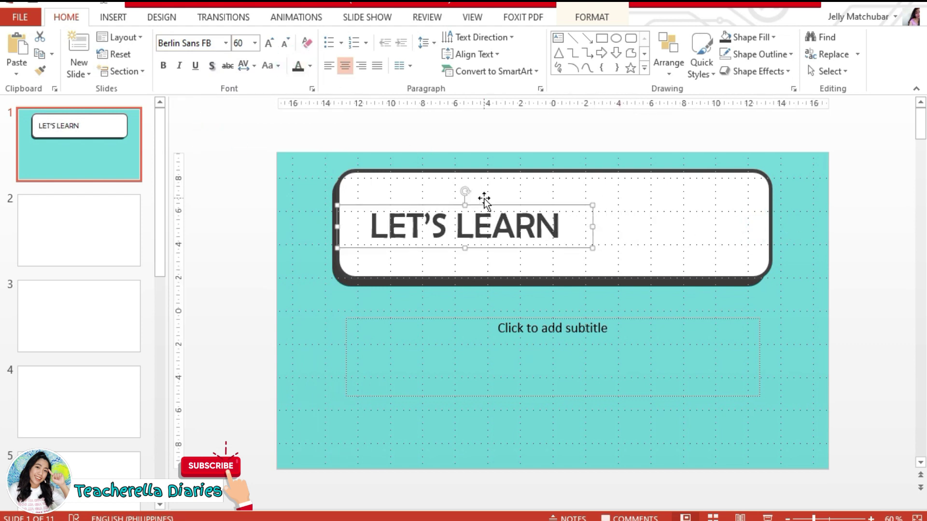
pyautogui.click(599, 204)
pyautogui.click(515, 227)
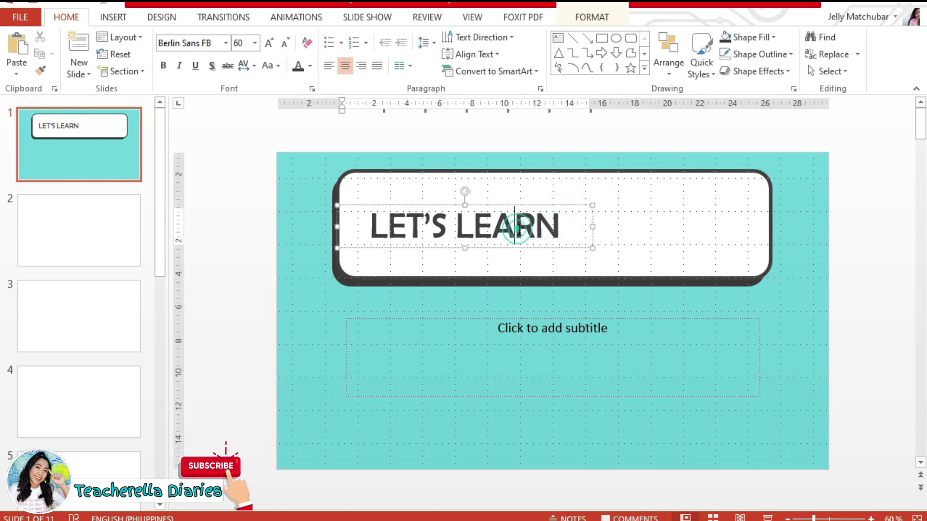
pyautogui.moveTo(594, 205)
pyautogui.mouseDown()
pyautogui.moveTo(673, 166)
pyautogui.moveTo(679, 174)
pyautogui.moveTo(625, 211)
pyautogui.moveTo(599, 204)
pyautogui.mouseUp()
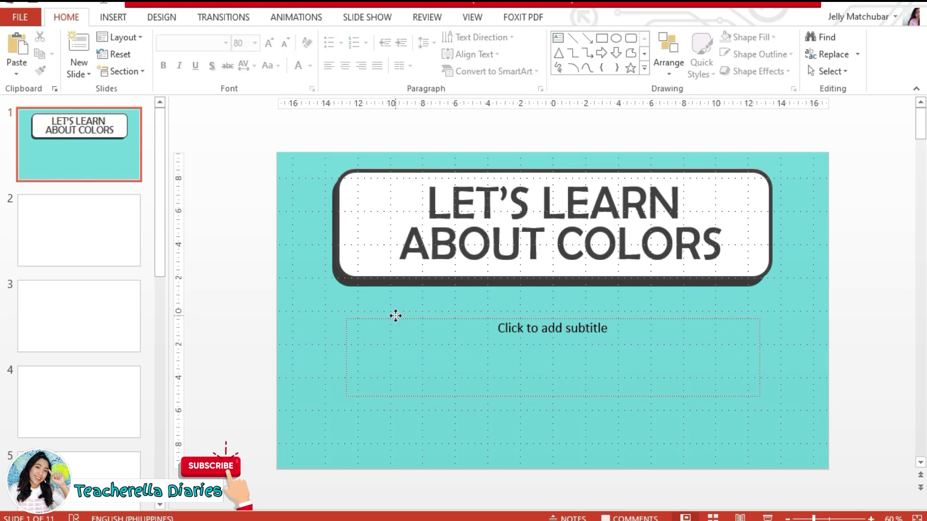
# Step: Delete the empty subtitle placeholder and duplicate slide 1 as slide 2
pyautogui.click(395, 317)
pyautogui.press('Delete')
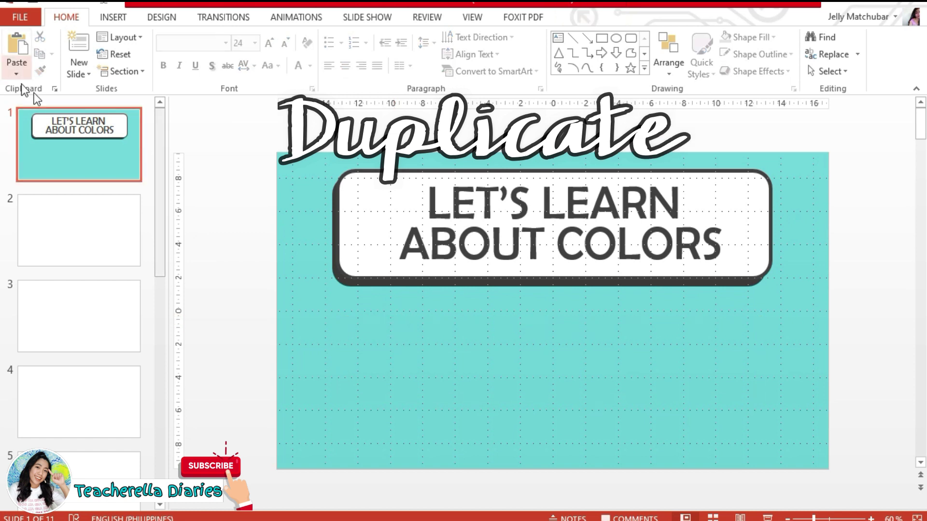
pyautogui.click(91, 155)
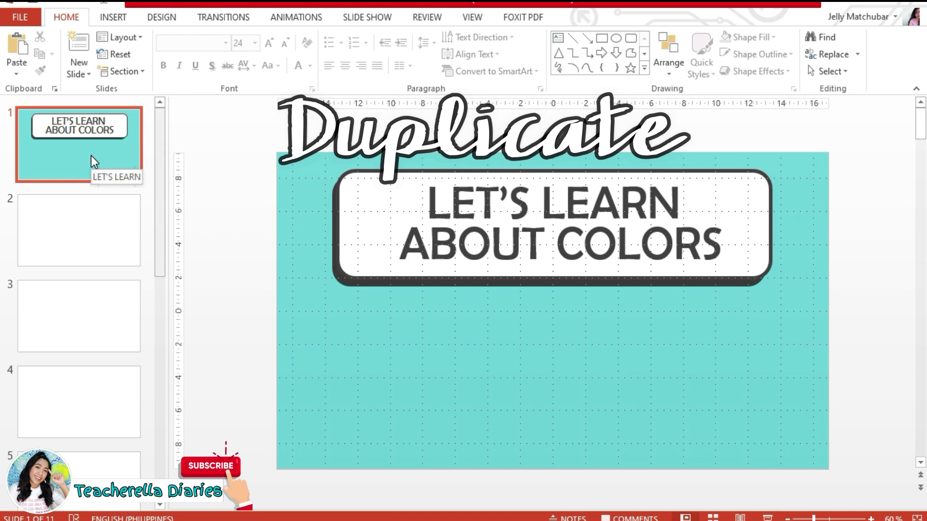
pyautogui.rightClick(91, 155)
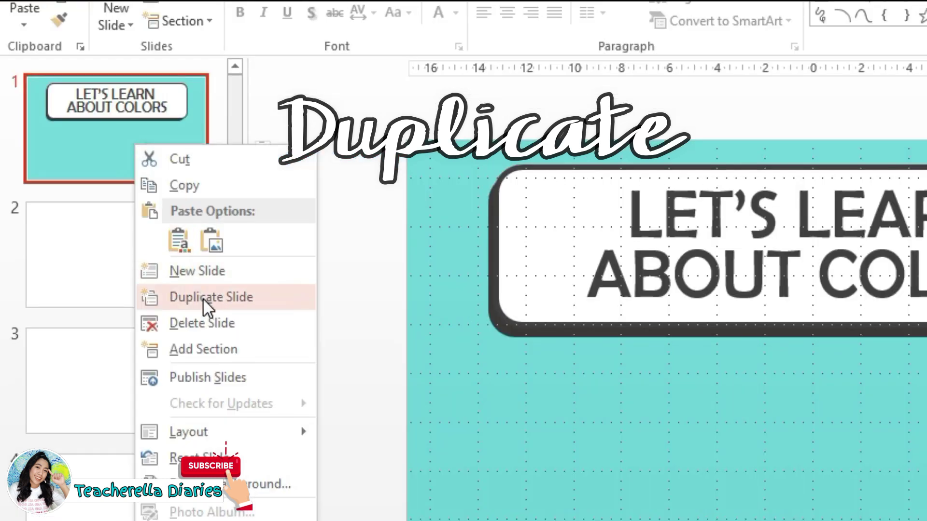
pyautogui.click(203, 297)
pyautogui.click(175, 147)
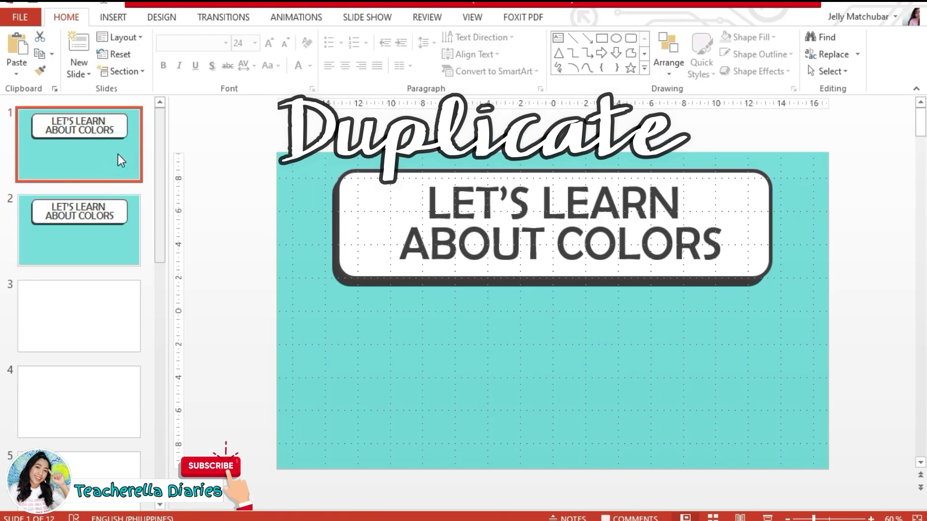
pyautogui.click(356, 339)
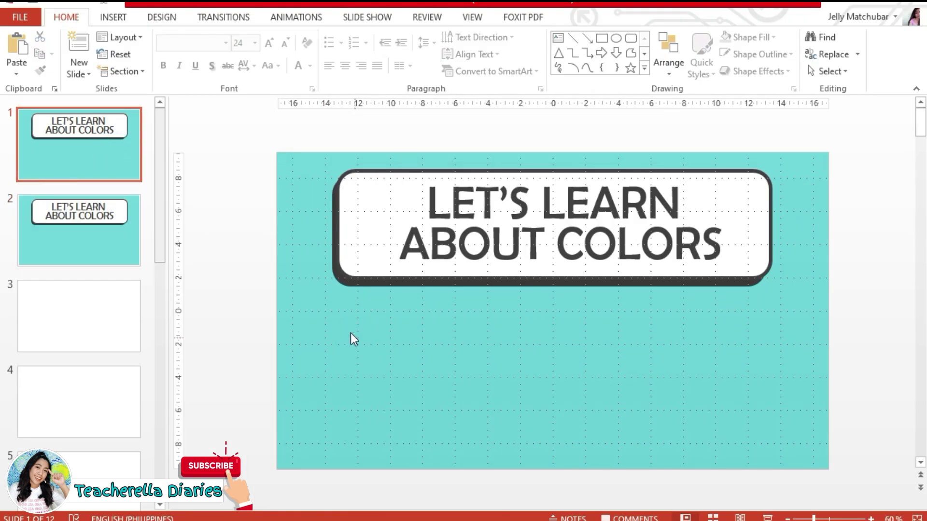
# Step: Browse to the colors folder on the Desktop in the Insert Picture dialog
pyautogui.click(121, 19)
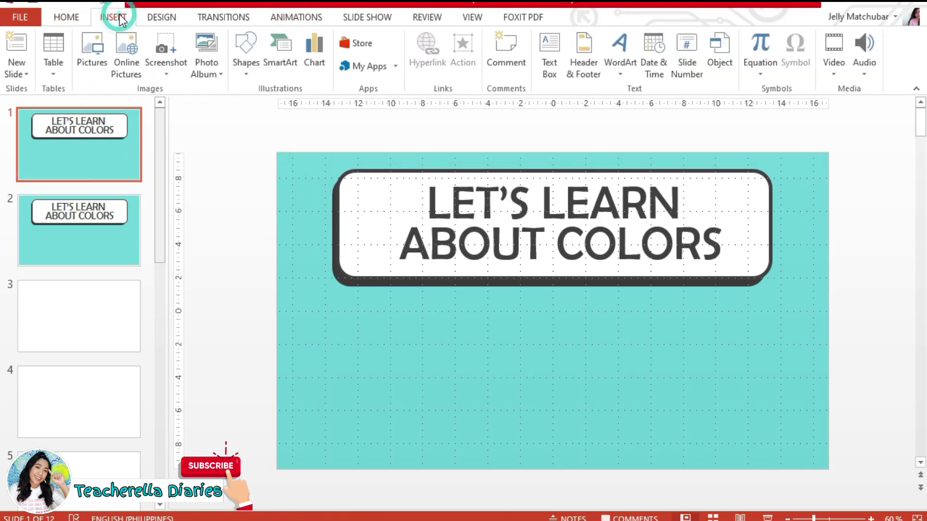
pyautogui.click(92, 48)
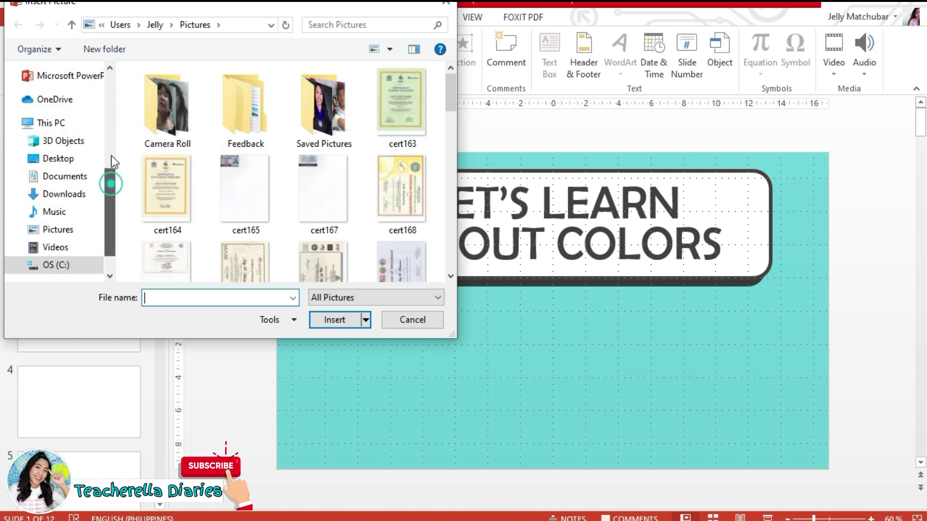
pyautogui.scroll(5, 111, 155)
pyautogui.click(66, 105)
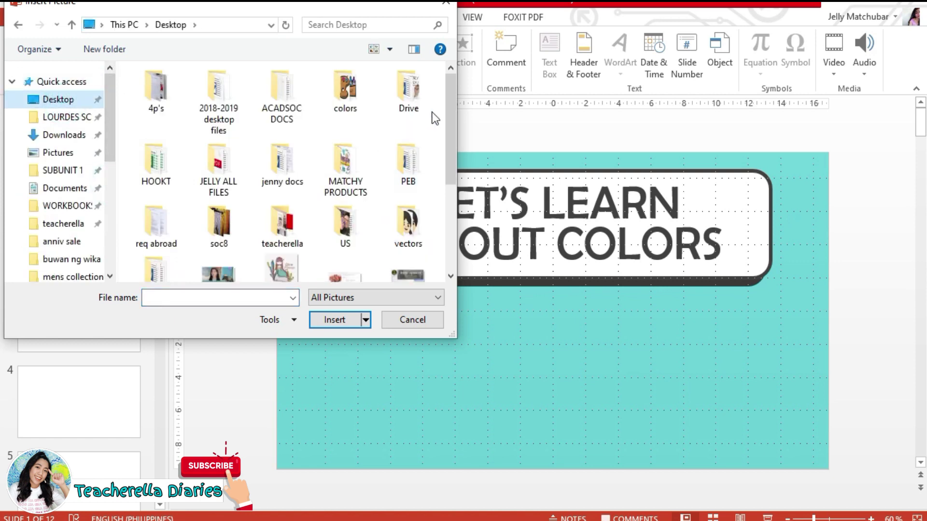
pyautogui.moveTo(455, 132); pyautogui.dragTo(453, 188)
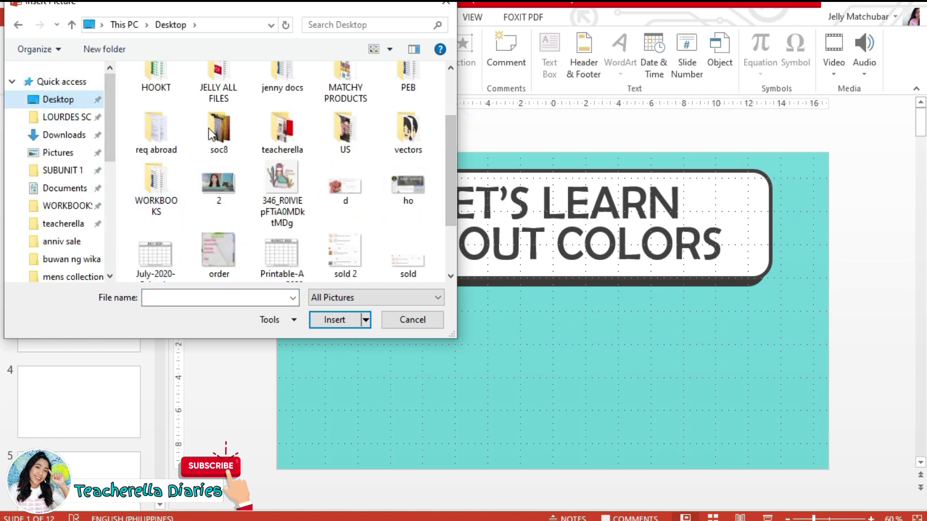
pyautogui.moveTo(453, 226); pyautogui.dragTo(456, 84)
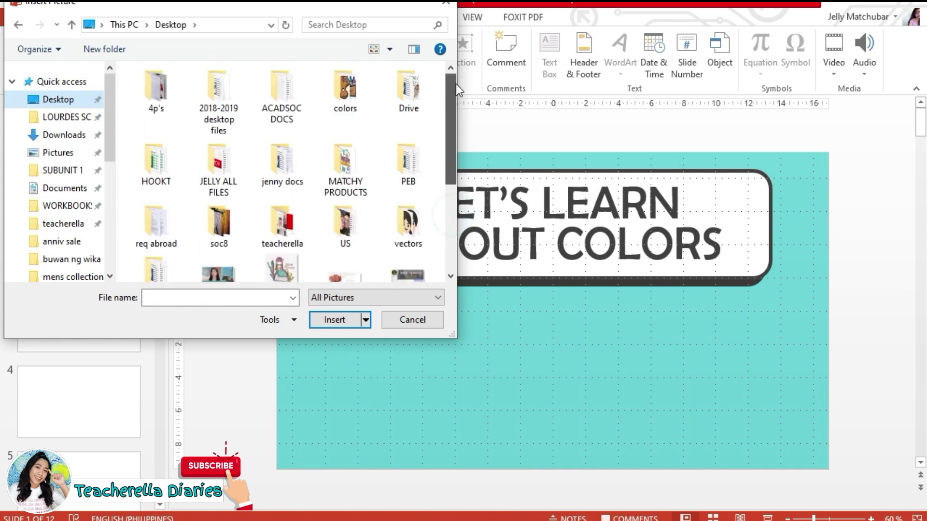
pyautogui.doubleClick(350, 103)
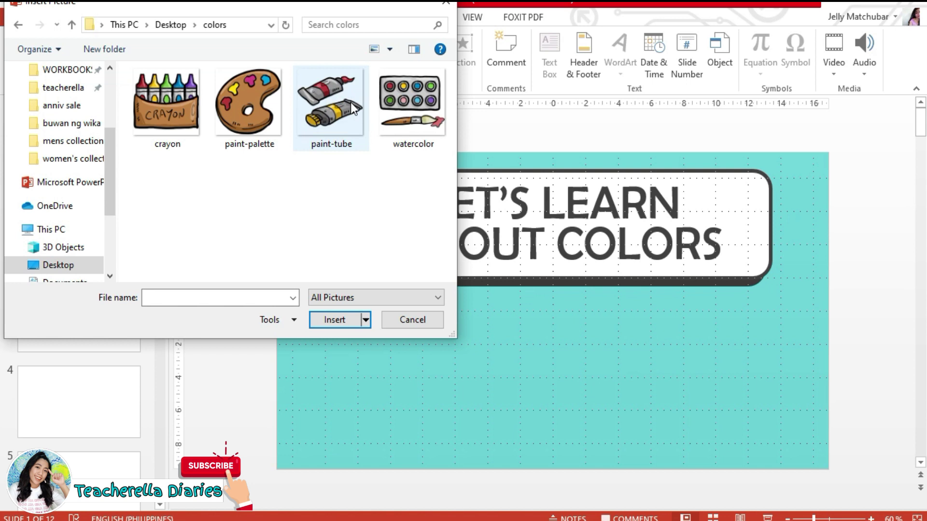
# Step: Select the crayon, paint-tube and watercolor pictures and insert them onto the slide
pyautogui.click(168, 127)
pyautogui.keyDown('ctrl'); pyautogui.click(251, 124); pyautogui.keyUp('ctrl')
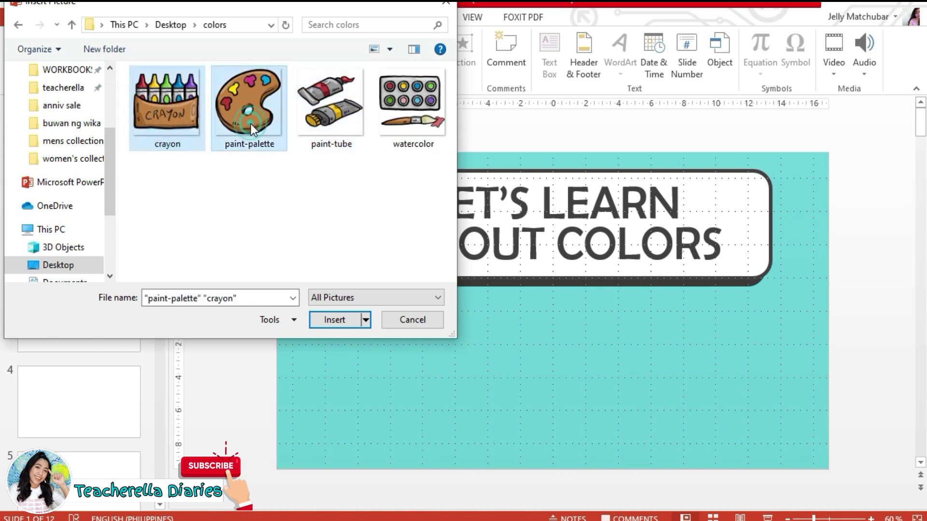
pyautogui.keyDown('ctrl'); pyautogui.click(330, 127); pyautogui.keyUp('ctrl')
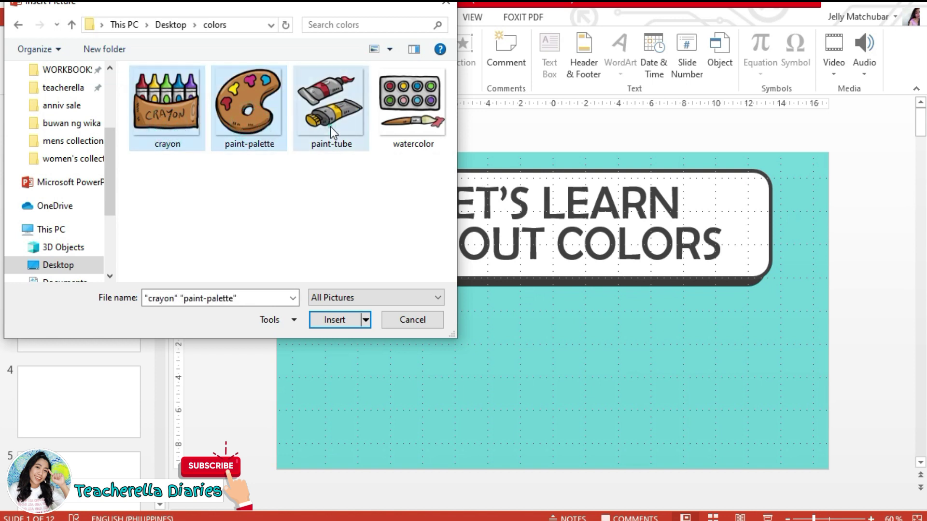
pyautogui.click(249, 140)
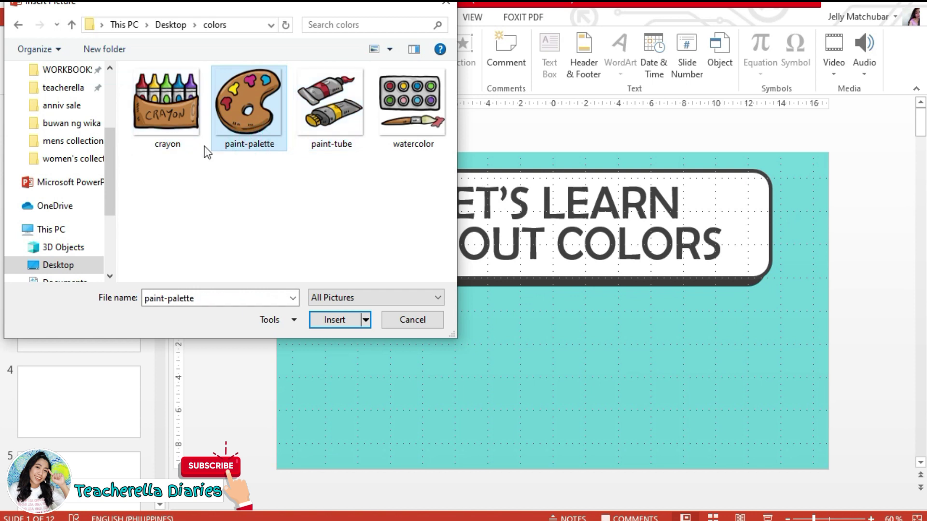
pyautogui.click(179, 122)
pyautogui.keyDown('ctrl'); pyautogui.click(313, 126); pyautogui.keyUp('ctrl')
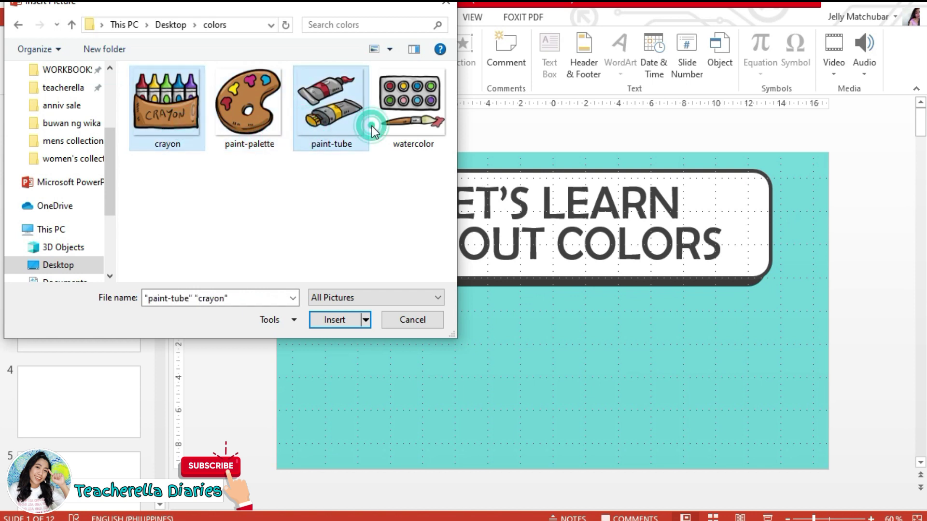
pyautogui.keyDown('ctrl'); pyautogui.click(404, 130); pyautogui.keyUp('ctrl')
pyautogui.click(340, 323)
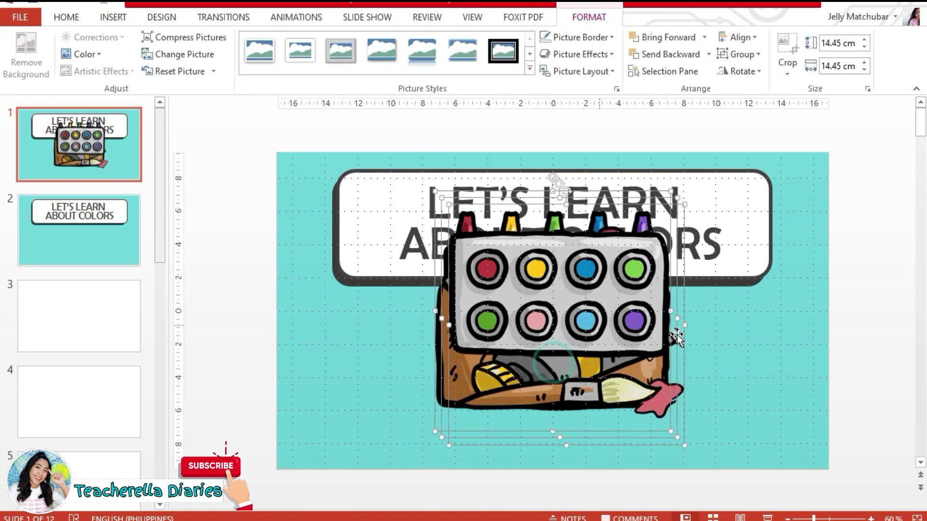
# Step: Shrink the crayon box to 12.56 cm and place the 11.23 cm watercolor set beside it
pyautogui.click(704, 348)
pyautogui.click(640, 332)
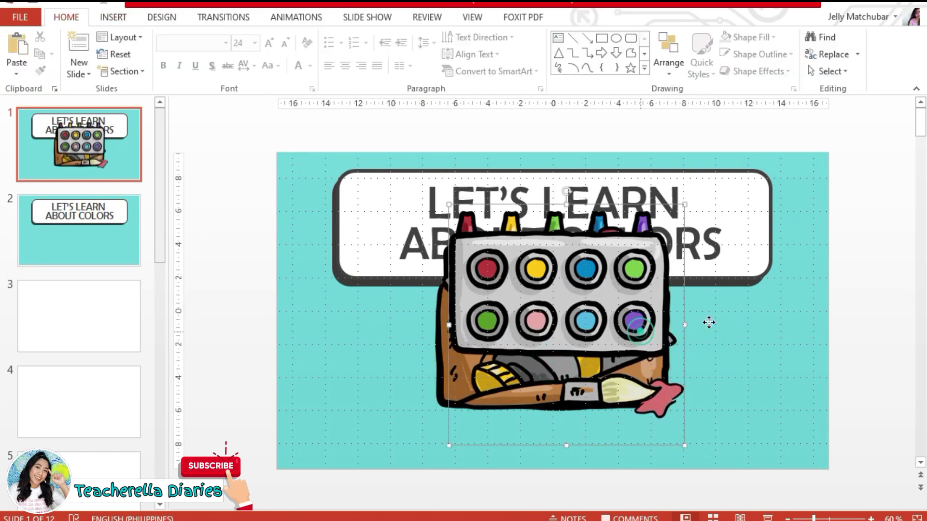
pyautogui.moveTo(709, 322); pyautogui.dragTo(816, 312)
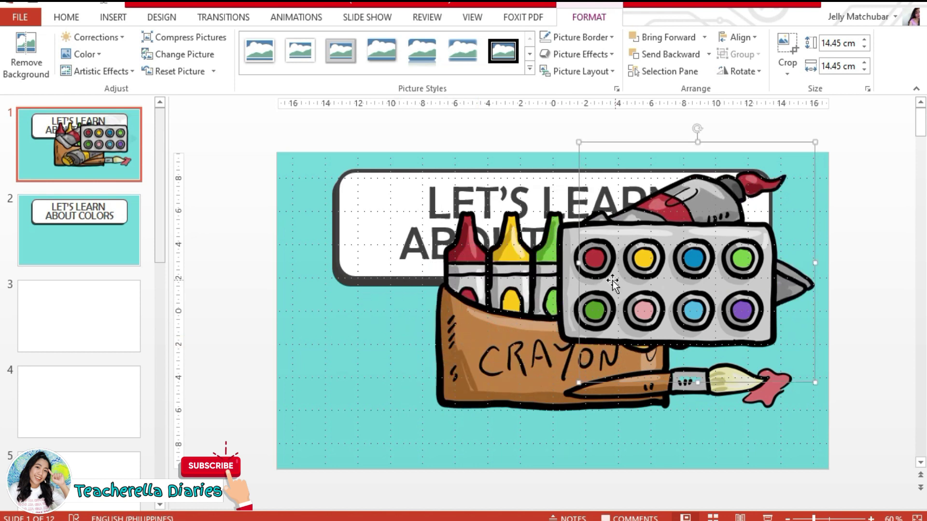
pyautogui.moveTo(469, 338); pyautogui.dragTo(325, 386)
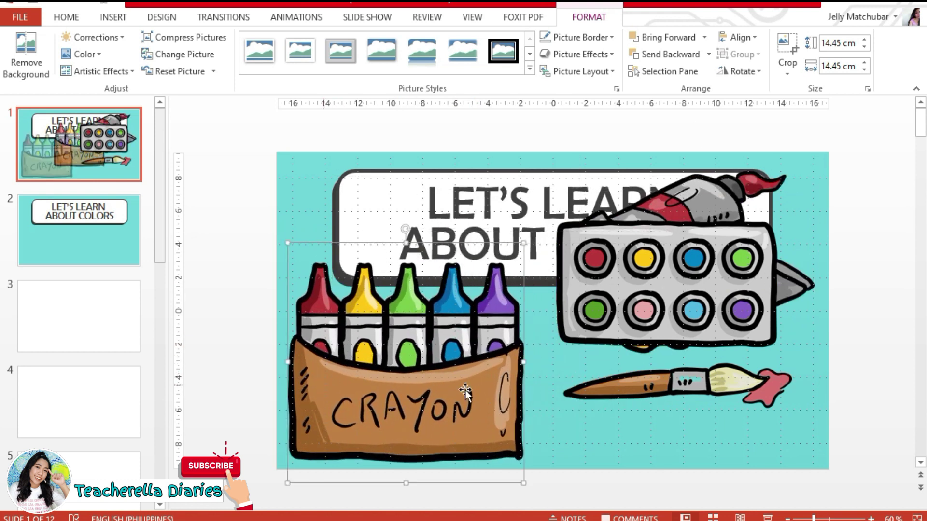
pyautogui.click(527, 240)
pyautogui.click(531, 245)
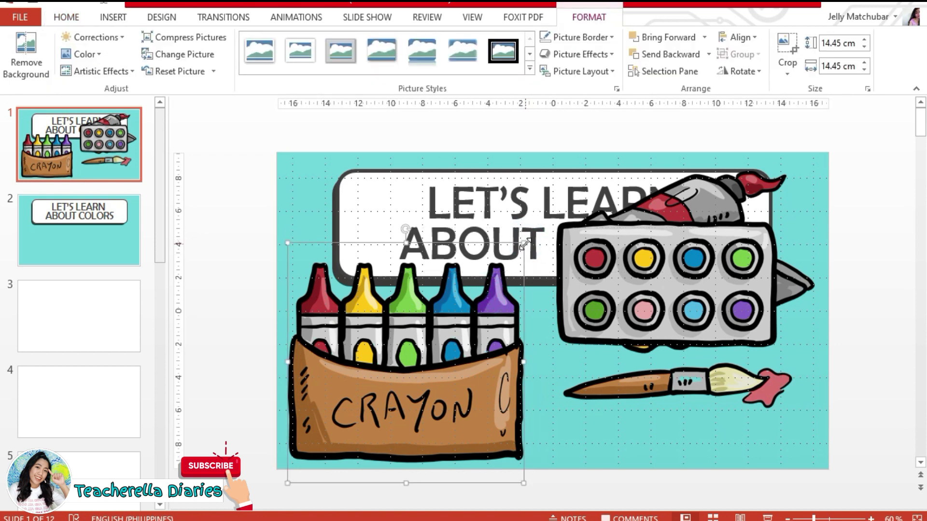
pyautogui.moveTo(525, 244); pyautogui.dragTo(493, 274)
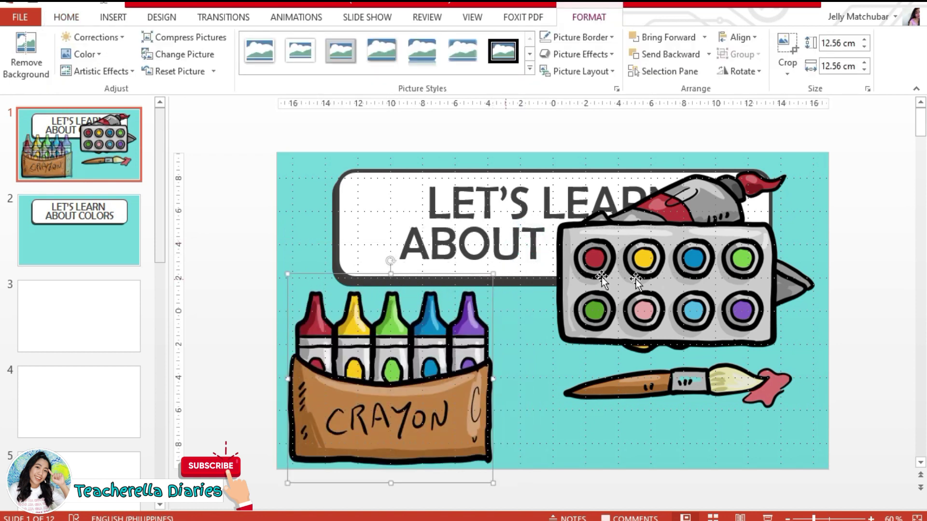
pyautogui.click(647, 279)
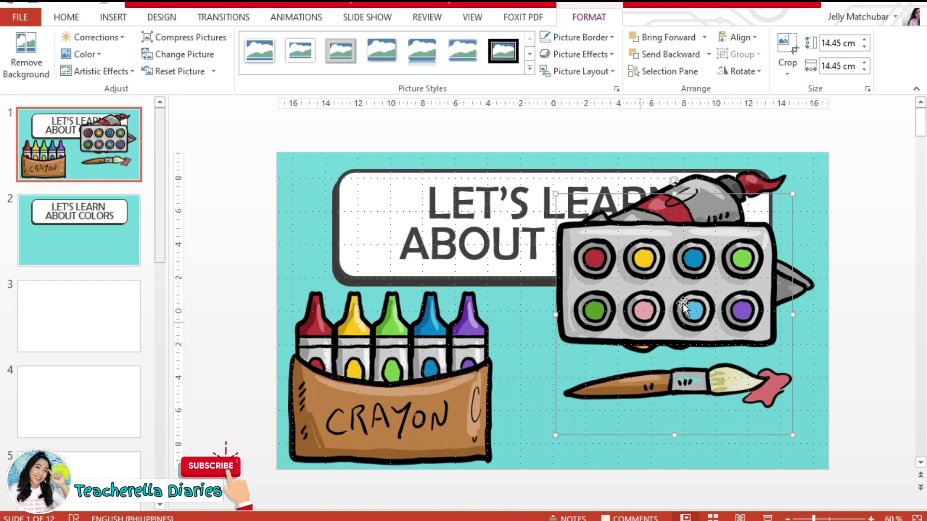
pyautogui.moveTo(683, 307)
pyautogui.mouseDown()
pyautogui.moveTo(624, 338)
pyautogui.moveTo(619, 352)
pyautogui.mouseUp()
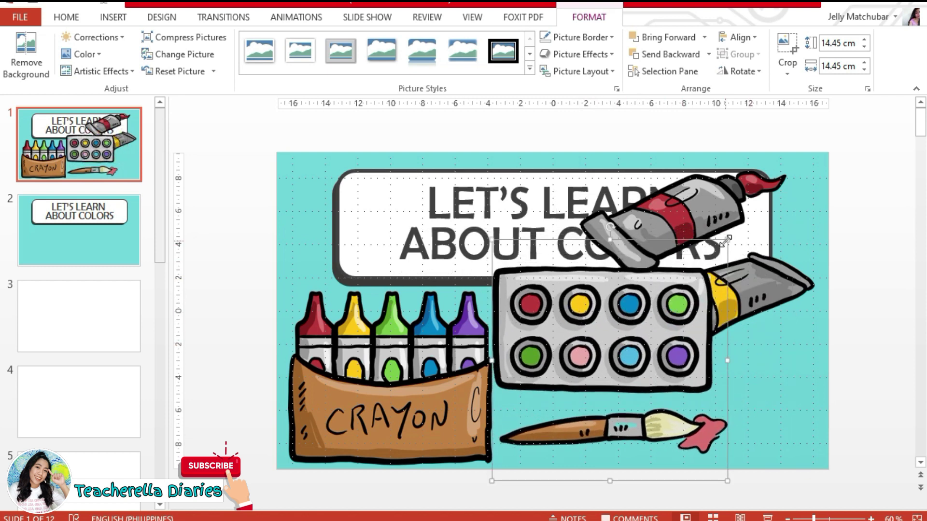
pyautogui.moveTo(722, 247); pyautogui.dragTo(669, 302)
pyautogui.moveTo(640, 356); pyautogui.dragTo(649, 341)
# Step: Shrink the paint tubes and crayon box further, moving the palette and tubes closer together
pyautogui.click(793, 300)
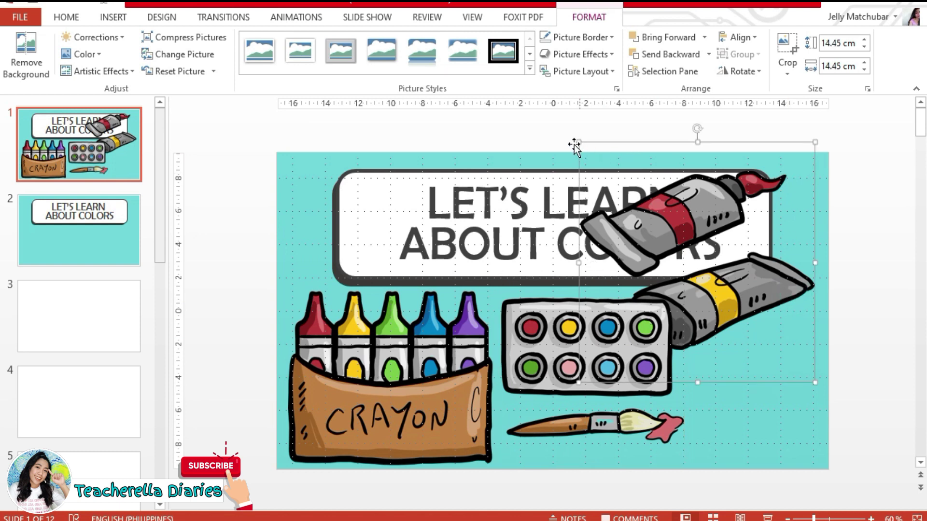
pyautogui.moveTo(576, 141); pyautogui.dragTo(657, 222)
pyautogui.moveTo(739, 306); pyautogui.dragTo(754, 372)
pyautogui.click(559, 351)
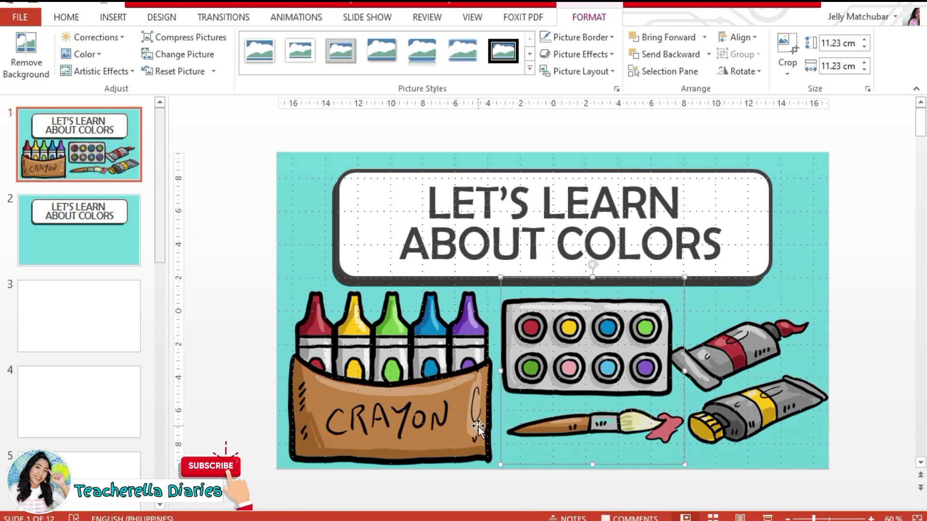
pyautogui.click(477, 428)
pyautogui.moveTo(493, 482); pyautogui.dragTo(464, 459)
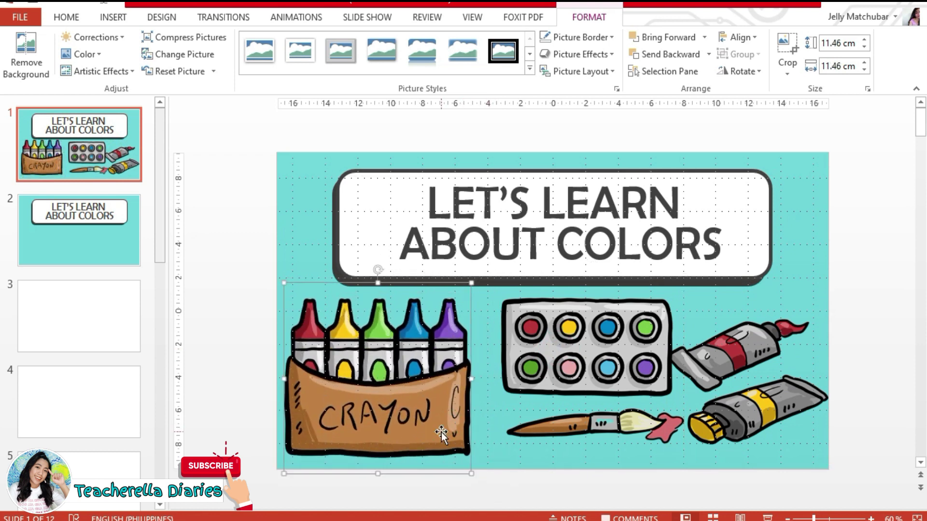
pyautogui.click(559, 403)
pyautogui.moveTo(560, 403); pyautogui.dragTo(542, 413)
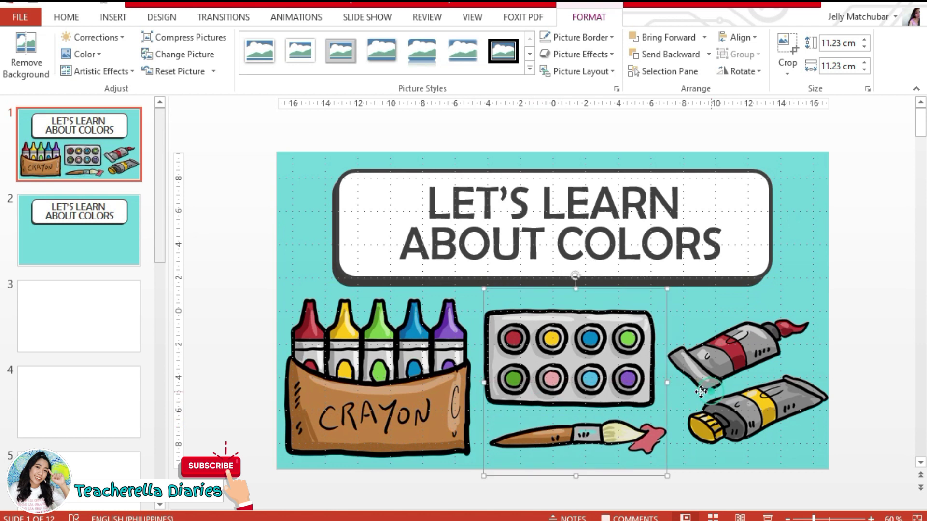
pyautogui.moveTo(714, 389)
pyautogui.mouseDown()
pyautogui.moveTo(695, 390)
pyautogui.moveTo(704, 391)
pyautogui.mouseUp()
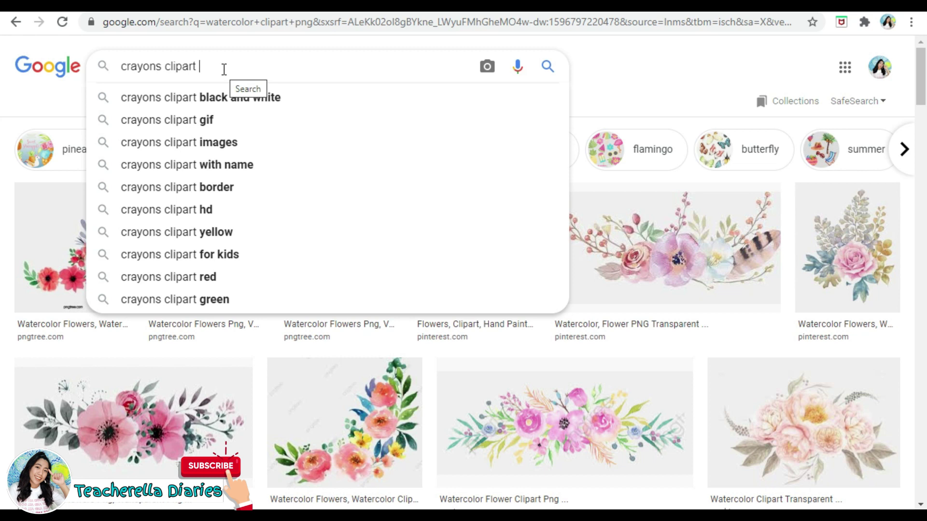
# Step: Search Google Images for 'crayons clipart png' and copy the cartoon crayon box image
pyautogui.write('png')
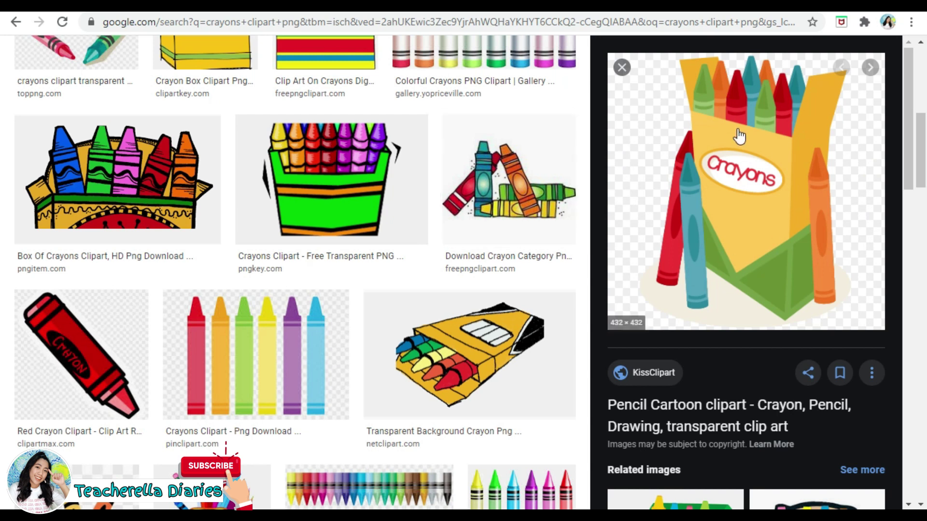
pyautogui.rightClick(744, 143)
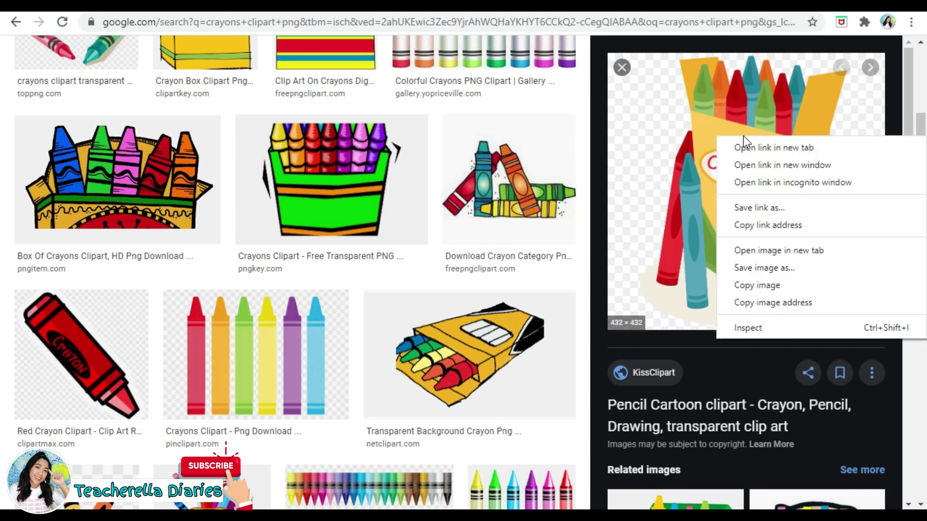
pyautogui.click(749, 285)
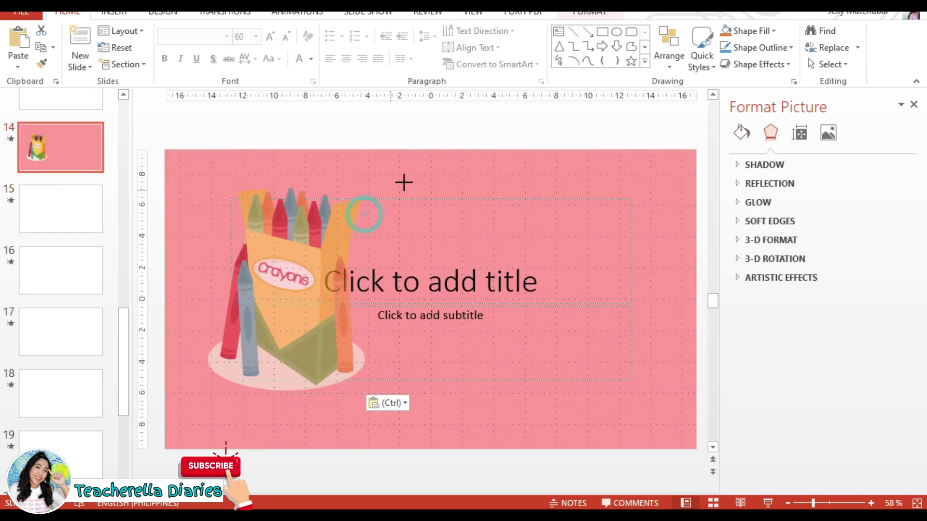
pyautogui.click(444, 352)
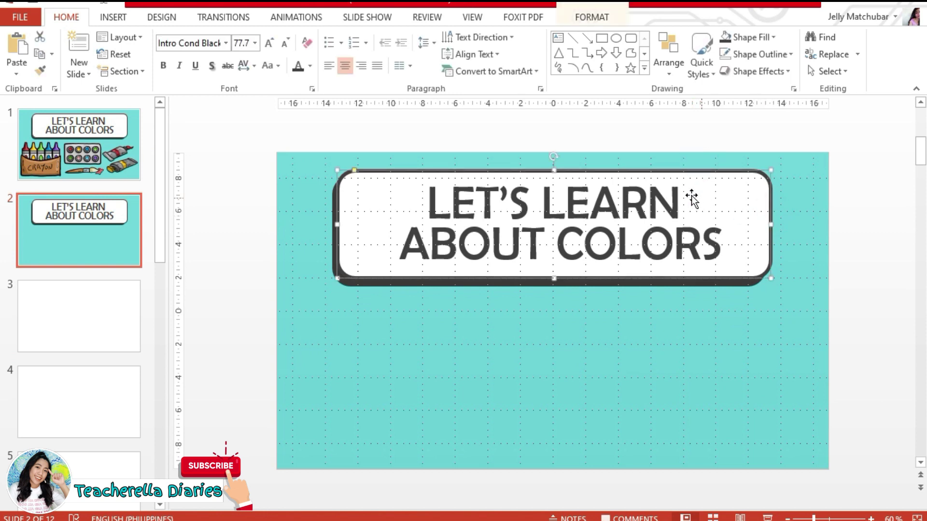
# Step: Shrink slide 2's title to one line reading 'WHAT COLOR IS IT?' and nudge its box down
pyautogui.tripleClick(649, 206)
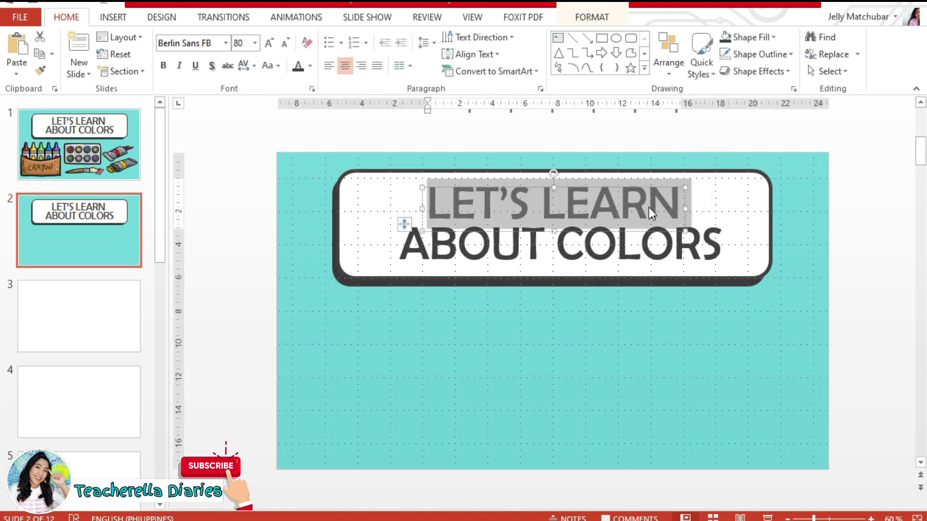
pyautogui.click(283, 44)
pyautogui.click(283, 44)
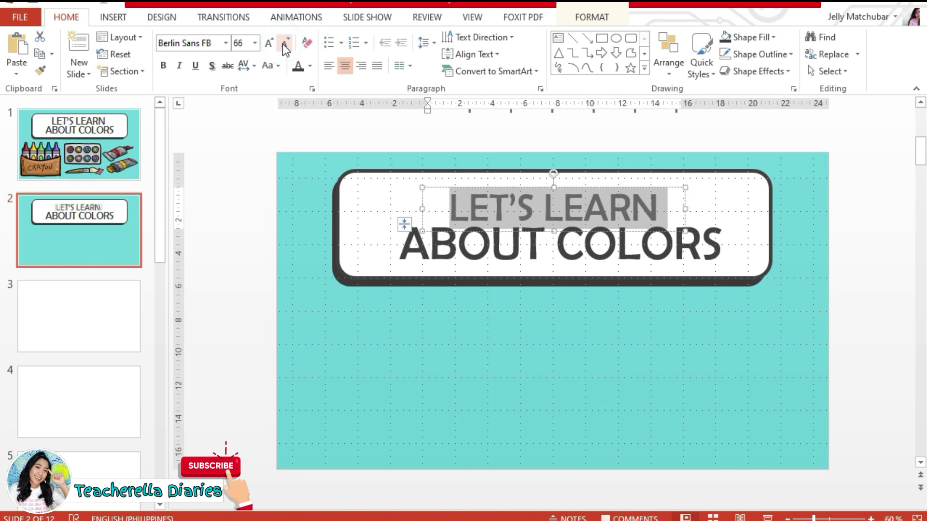
pyautogui.click(283, 45)
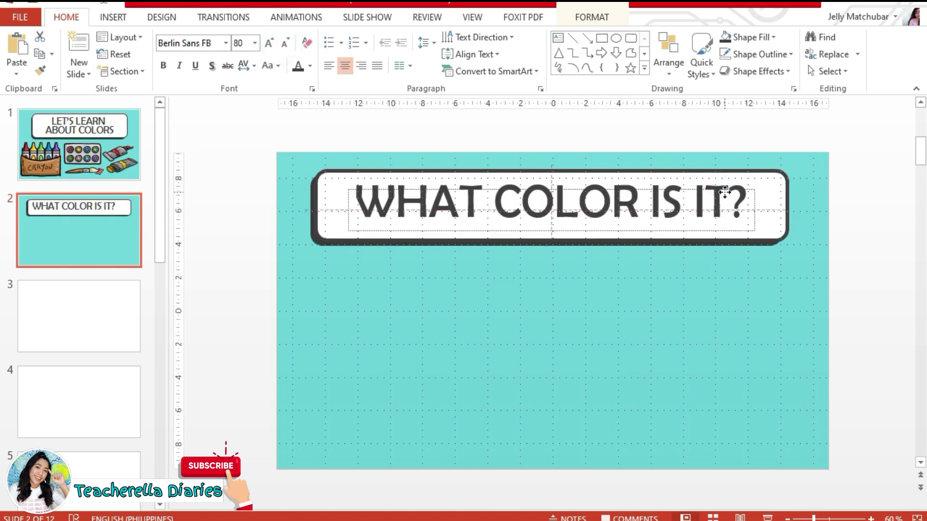
pyautogui.click(717, 300)
pyautogui.click(658, 200)
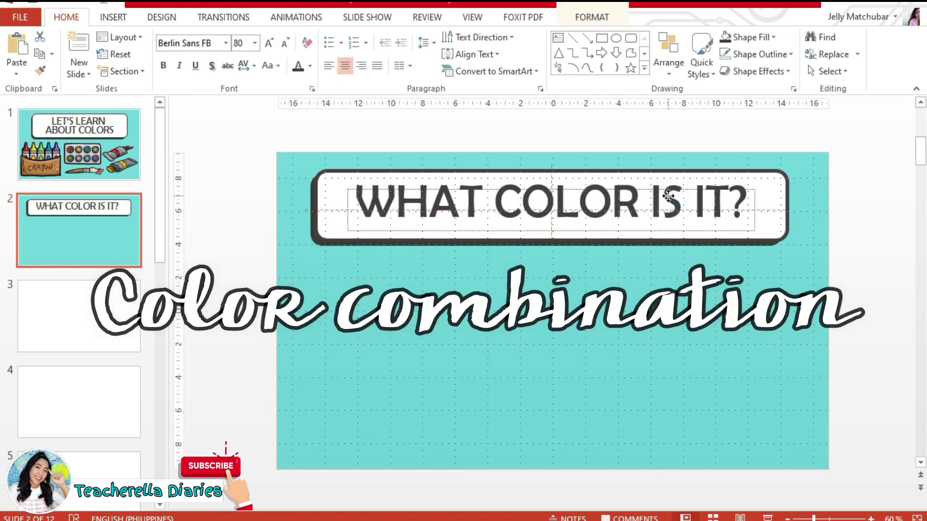
pyautogui.moveTo(668, 193); pyautogui.dragTo(669, 198)
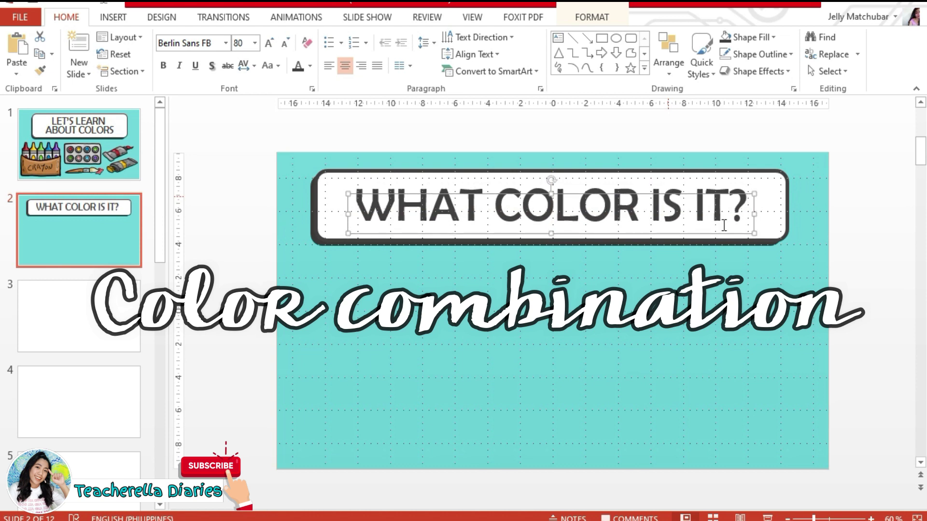
pyautogui.click(781, 265)
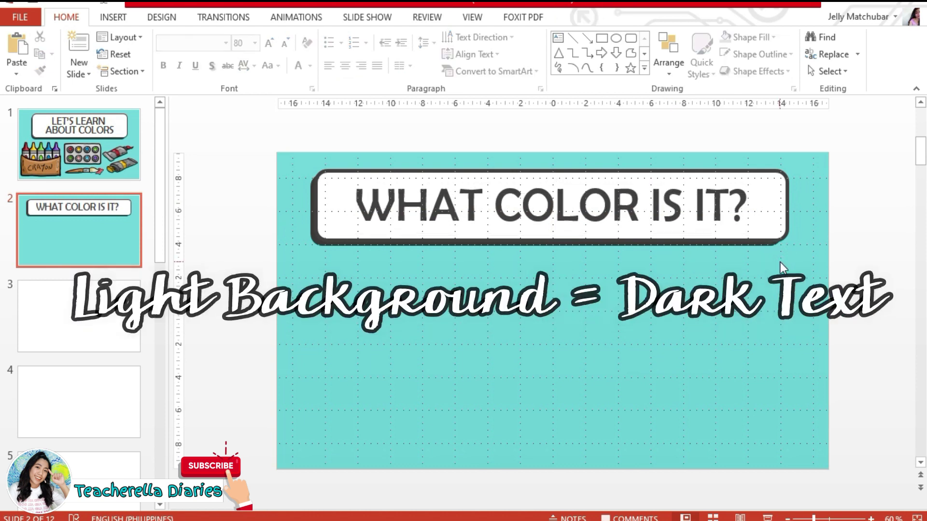
pyautogui.click(113, 17)
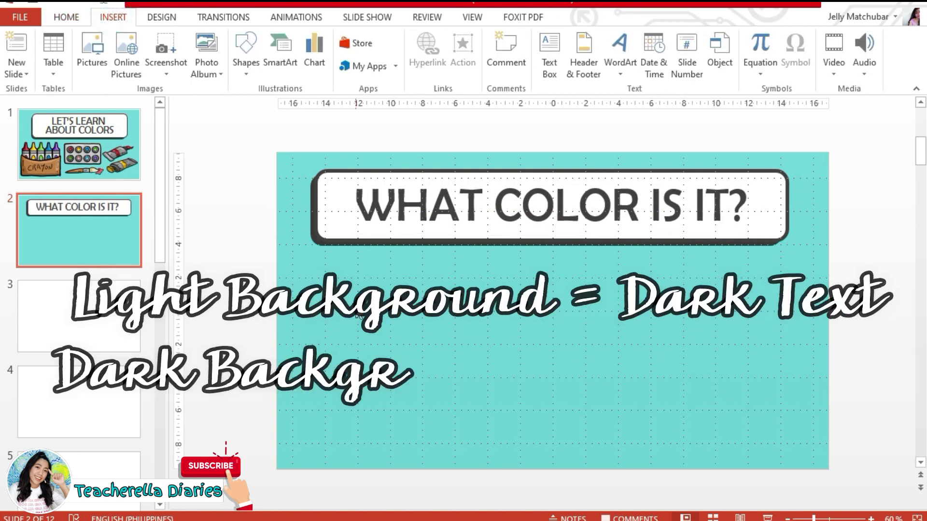
# Step: Draw a rectangle below the title and give it a dark gray fill and dark gray outline
pyautogui.click(243, 67)
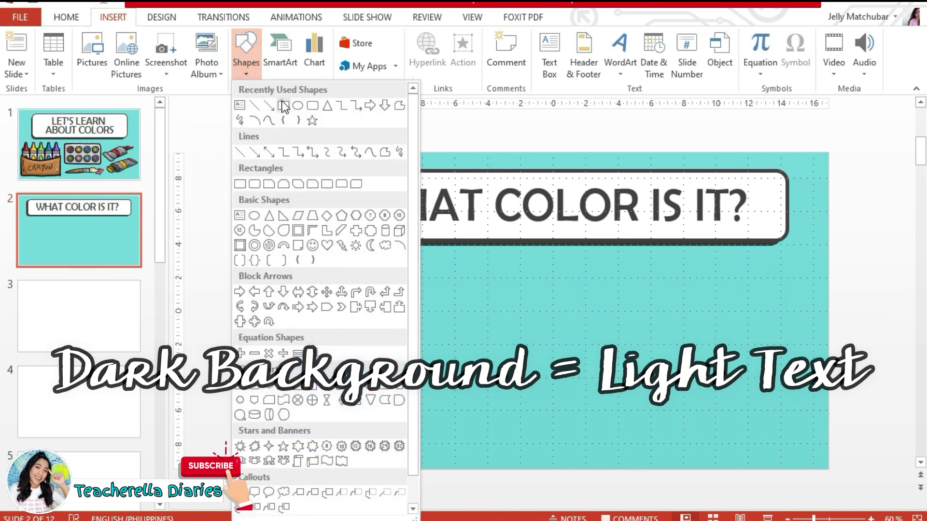
pyautogui.click(282, 105)
pyautogui.moveTo(307, 272); pyautogui.dragTo(565, 338)
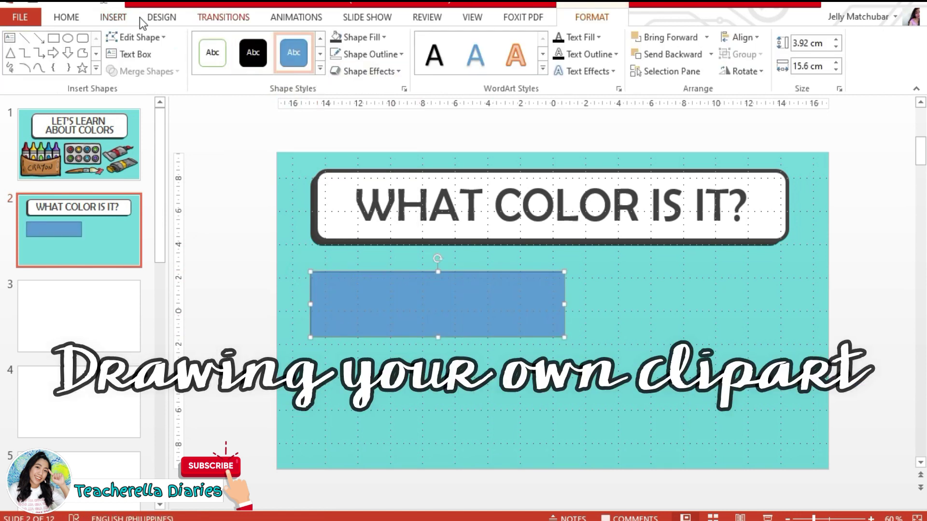
pyautogui.click(338, 38)
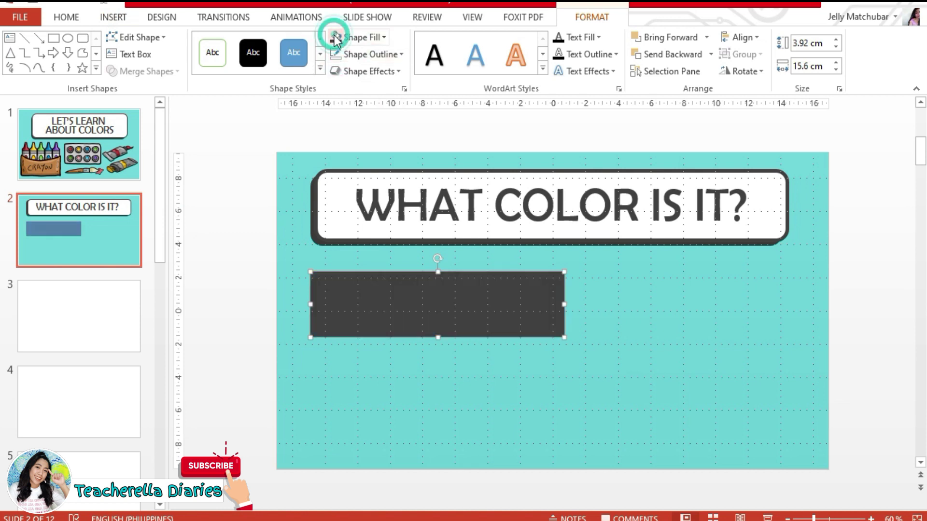
pyautogui.click(365, 41)
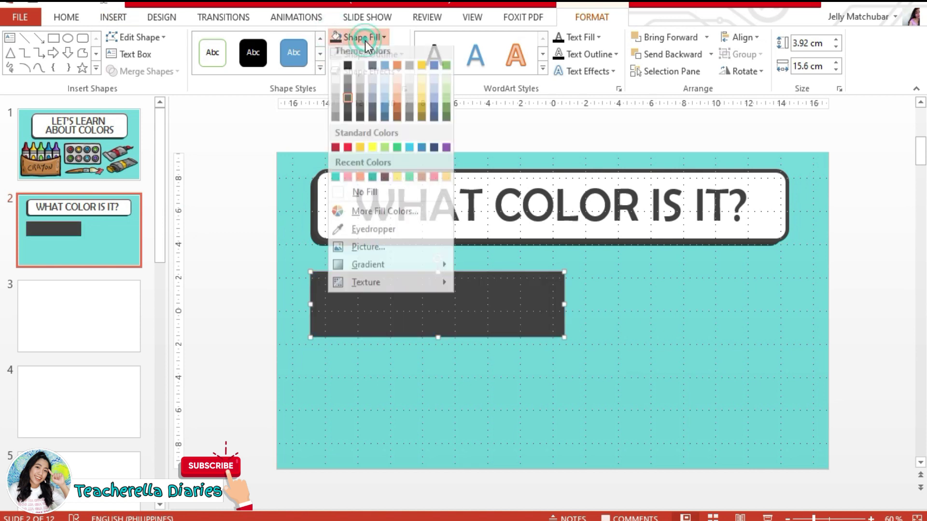
pyautogui.click(392, 39)
pyautogui.click(387, 53)
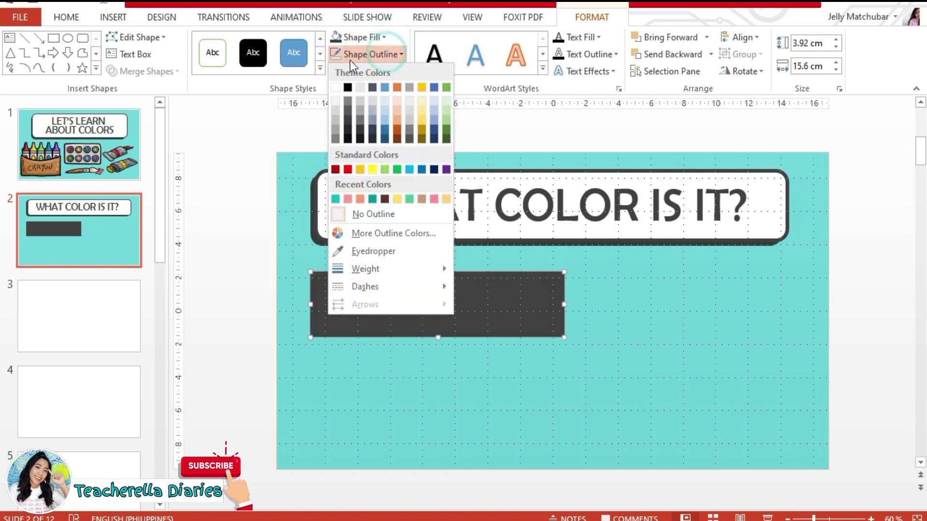
pyautogui.click(348, 124)
pyautogui.click(358, 37)
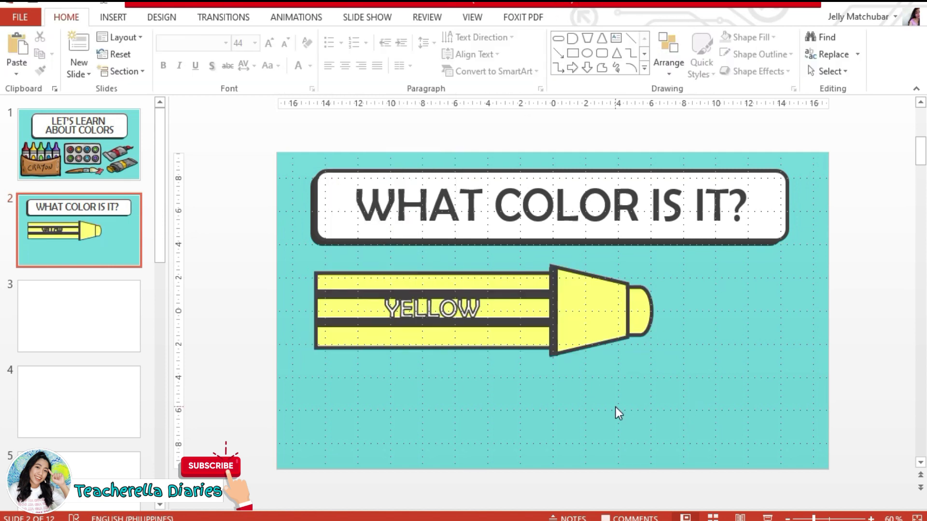
# Step: Move the yellow crayon up and left, then draw a rounded rectangle below it
pyautogui.click(609, 314)
pyautogui.moveTo(610, 315); pyautogui.dragTo(590, 299)
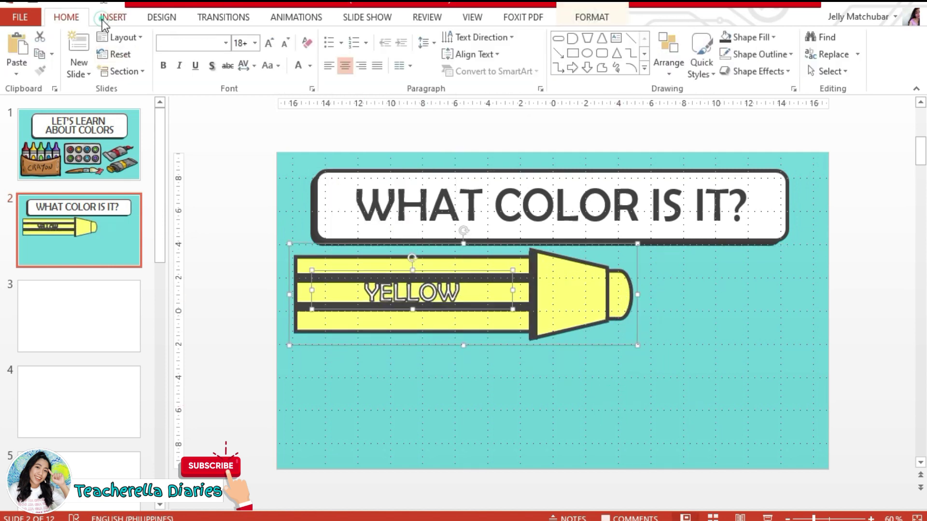
pyautogui.click(113, 17)
pyautogui.click(246, 53)
pyautogui.click(270, 96)
pyautogui.click(246, 53)
pyautogui.click(364, 102)
pyautogui.moveTo(296, 371); pyautogui.dragTo(605, 436)
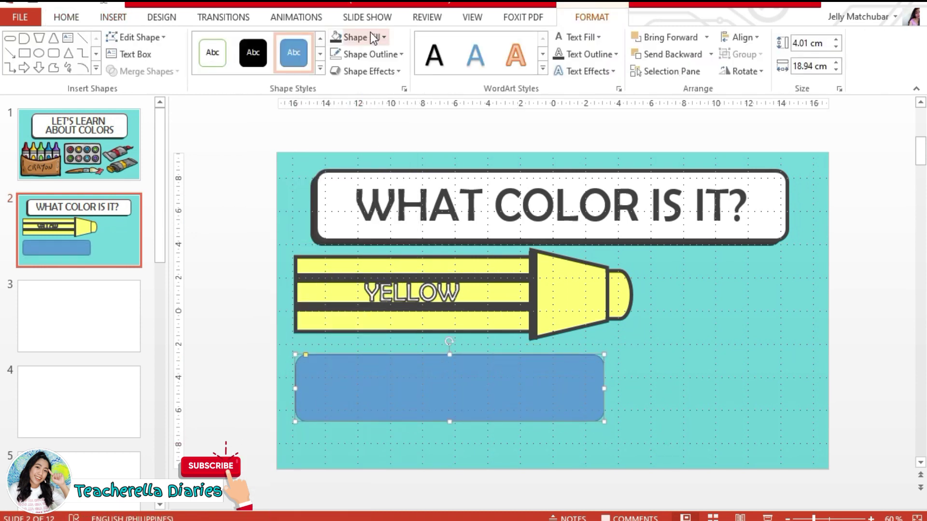
# Step: Give the rounded rectangle a thick outline and a light custom pink fill
pyautogui.click(381, 55)
pyautogui.click(390, 55)
pyautogui.click(390, 55)
pyautogui.moveTo(407, 265)
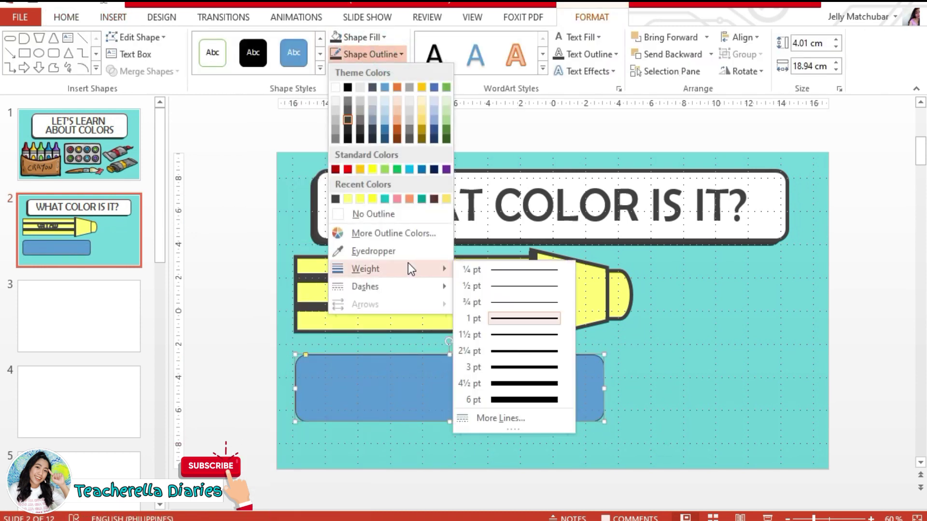
pyautogui.click(520, 384)
pyautogui.click(374, 37)
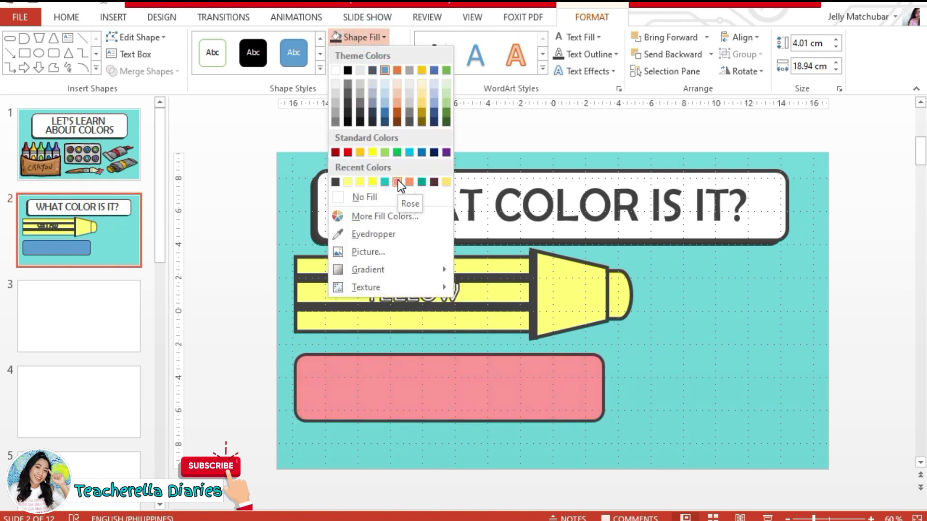
pyautogui.click(397, 181)
pyautogui.click(359, 38)
pyautogui.click(384, 216)
pyautogui.click(315, 237)
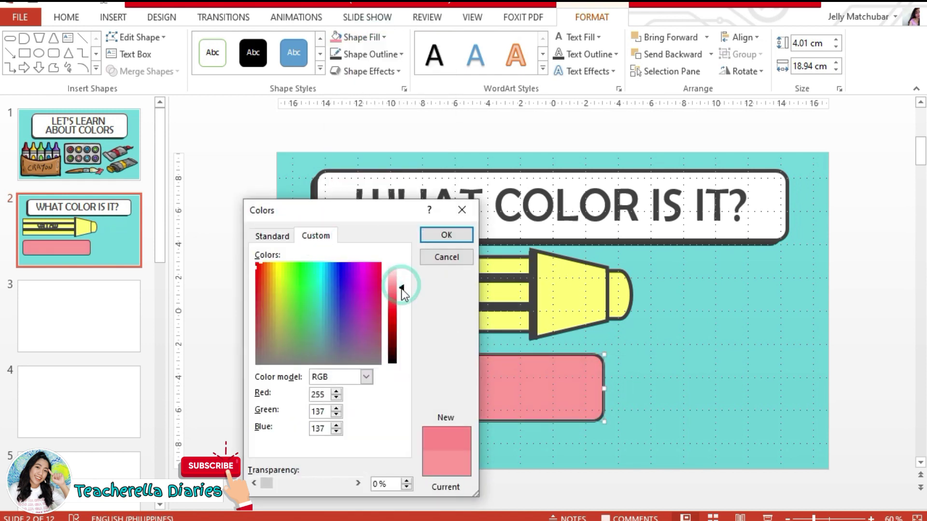
pyautogui.moveTo(401, 289); pyautogui.dragTo(399, 285)
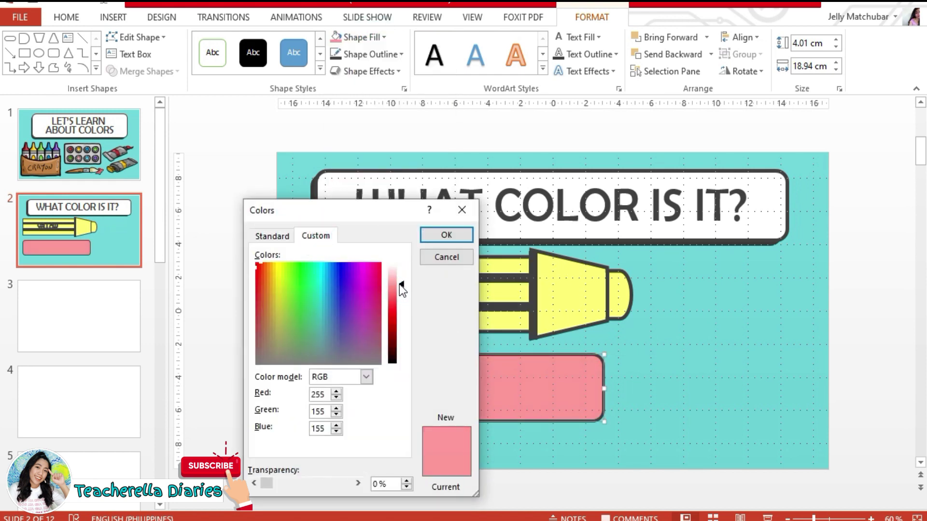
pyautogui.click(452, 237)
# Step: Add a trapezoid tip, rotated sideways, resized and butted against the pink body's right end
pyautogui.click(113, 17)
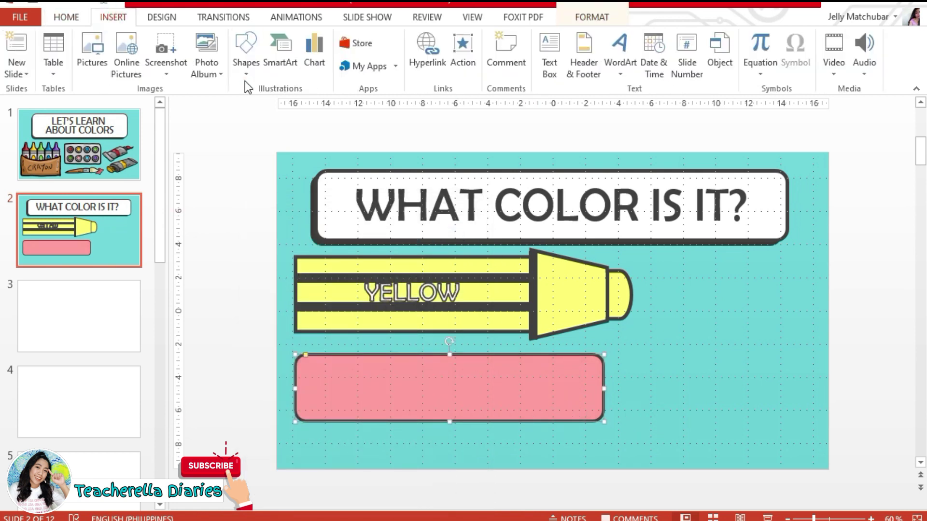
pyautogui.click(245, 68)
pyautogui.click(268, 104)
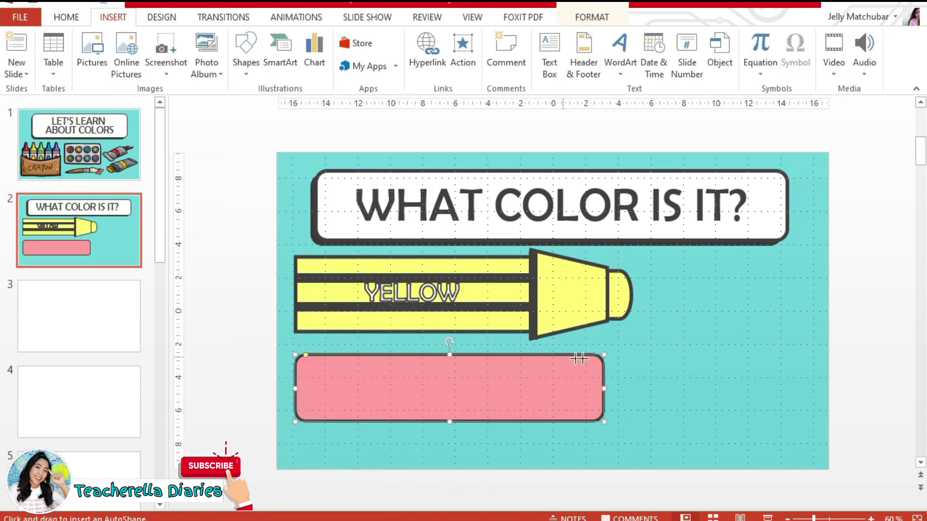
pyautogui.moveTo(579, 358); pyautogui.dragTo(713, 442)
pyautogui.moveTo(658, 341)
pyautogui.mouseDown()
pyautogui.moveTo(571, 405)
pyautogui.moveTo(586, 387)
pyautogui.mouseUp()
pyautogui.moveTo(443, 422); pyautogui.dragTo(447, 425)
pyautogui.click(629, 394)
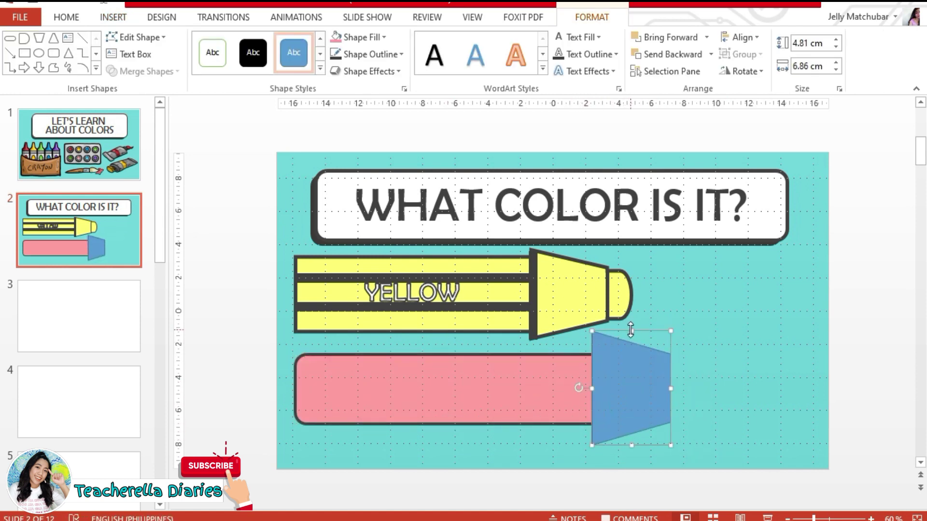
pyautogui.moveTo(630, 331); pyautogui.dragTo(630, 348)
pyautogui.moveTo(621, 393); pyautogui.dragTo(642, 389)
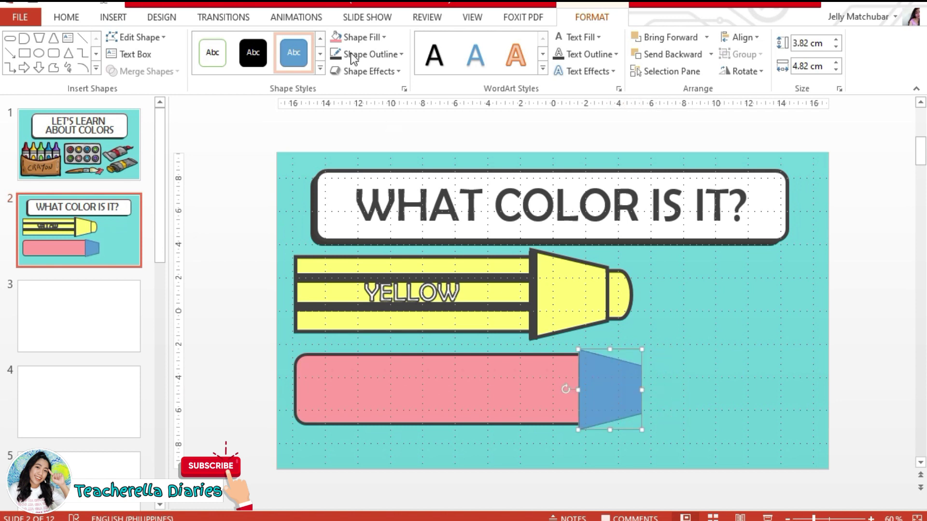
pyautogui.click(347, 400)
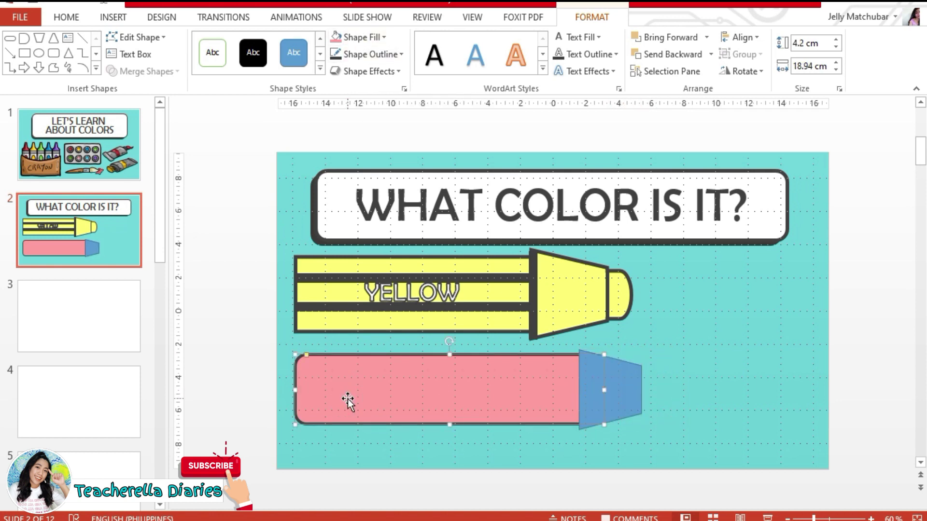
pyautogui.click(106, 19)
pyautogui.click(245, 53)
# Step: Draw a rounded capsule centered inside the pink crayon body
pyautogui.scroll(-1, 398, 247)
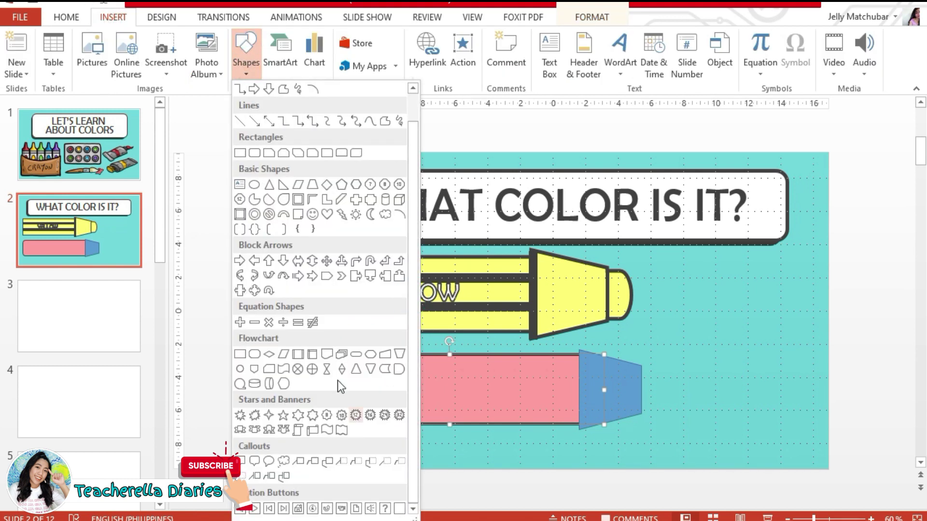
pyautogui.click(355, 354)
pyautogui.moveTo(326, 370); pyautogui.dragTo(551, 409)
pyautogui.moveTo(326, 389); pyautogui.dragTo(332, 389)
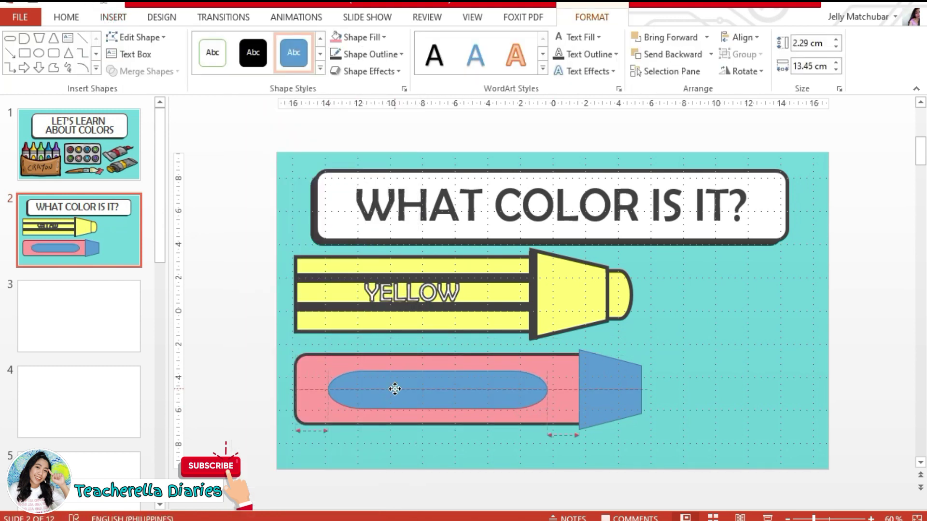
pyautogui.moveTo(393, 386)
pyautogui.mouseDown()
pyautogui.moveTo(381, 387)
pyautogui.moveTo(403, 386)
pyautogui.moveTo(384, 389)
pyautogui.mouseUp()
# Step: Fill the capsule white and give it a thicker outline
pyautogui.click(363, 39)
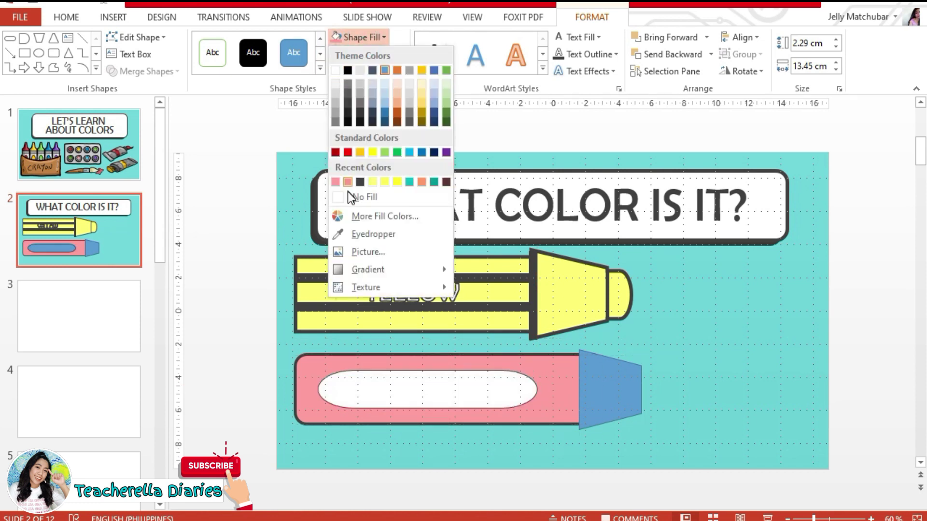
pyautogui.click(335, 71)
pyautogui.click(364, 54)
pyautogui.moveTo(393, 269)
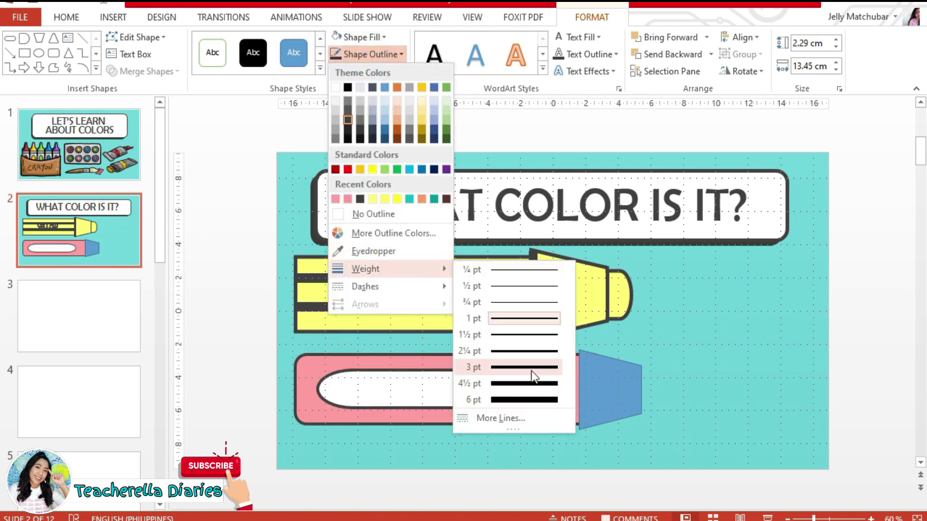
pyautogui.click(532, 384)
pyautogui.click(392, 54)
pyautogui.moveTo(382, 267)
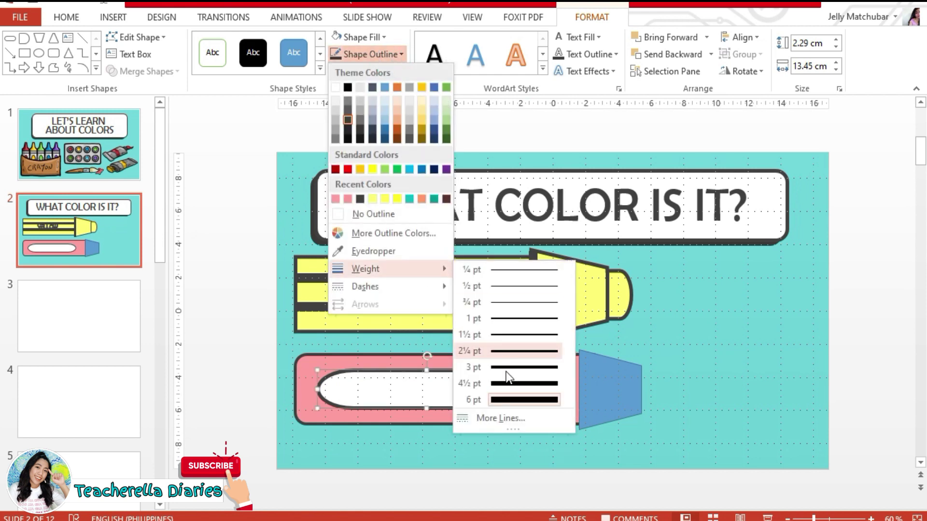
pyautogui.click(506, 379)
# Step: Copy the capsule's formatting onto the crayon tip with Format Painter and realign the tip
pyautogui.click(604, 386)
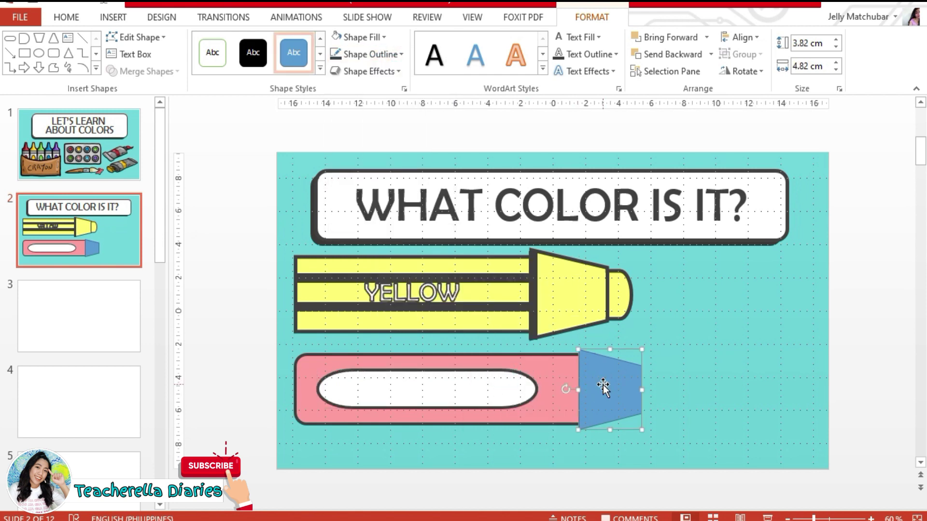
pyautogui.click(335, 57)
pyautogui.click(63, 14)
pyautogui.hotkey('shift', 'Tab')
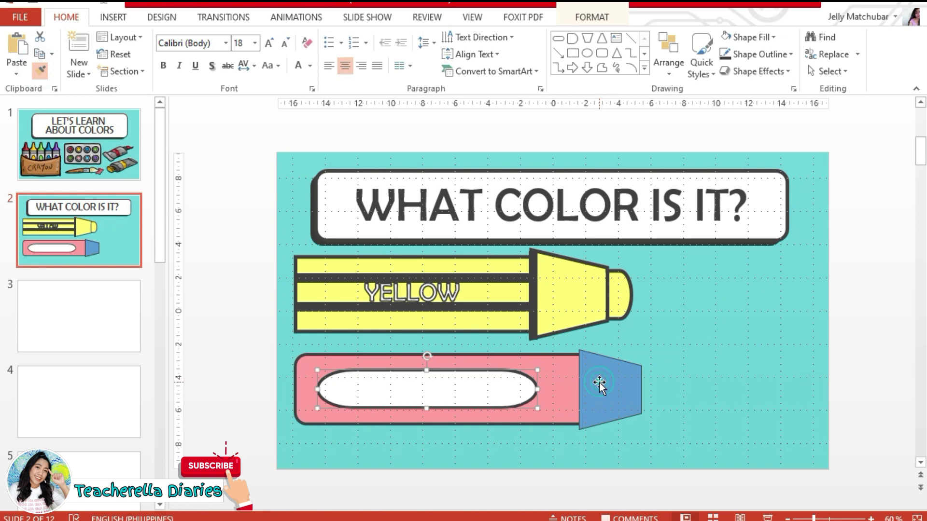
pyautogui.click(600, 384)
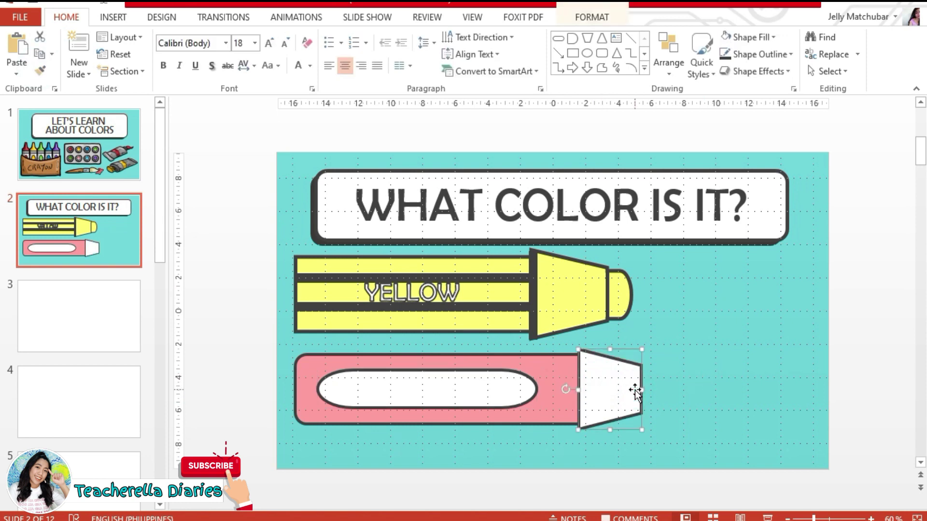
pyautogui.moveTo(607, 386); pyautogui.dragTo(603, 385)
pyautogui.moveTo(606, 348); pyautogui.dragTo(607, 347)
pyautogui.moveTo(606, 429); pyautogui.dragTo(607, 431)
pyautogui.click(673, 428)
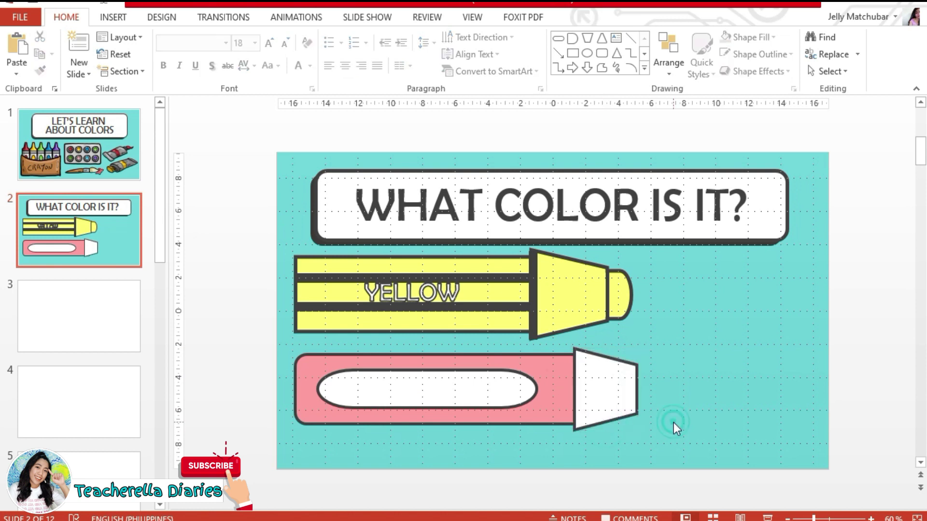
pyautogui.click(601, 390)
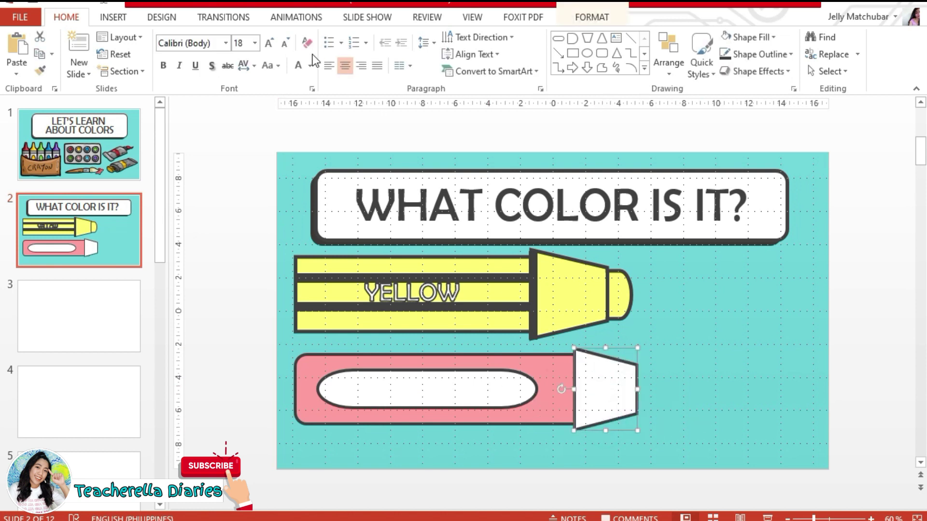
# Step: Fill the tip and capsule Rose and the body White, Background 1, Darker 5%
pyautogui.click(560, 19)
pyautogui.click(359, 37)
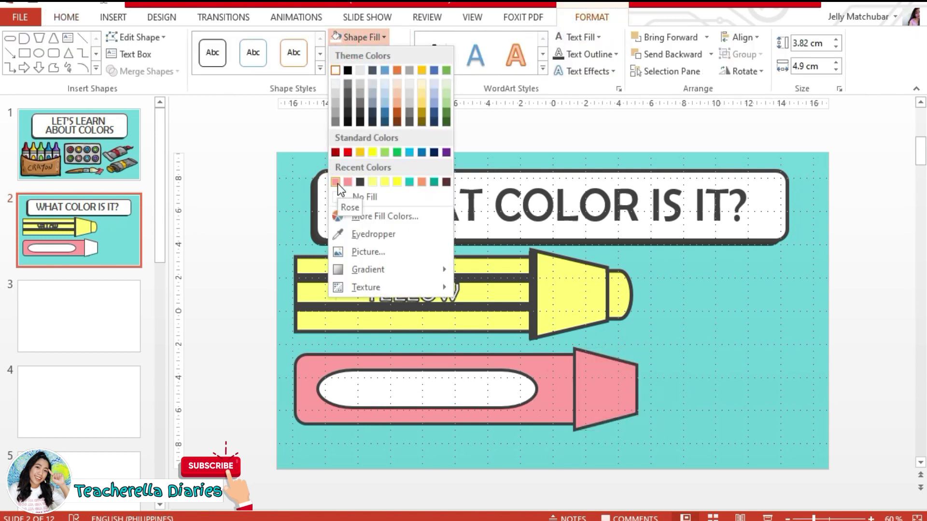
pyautogui.click(336, 182)
pyautogui.click(476, 398)
pyautogui.click(369, 36)
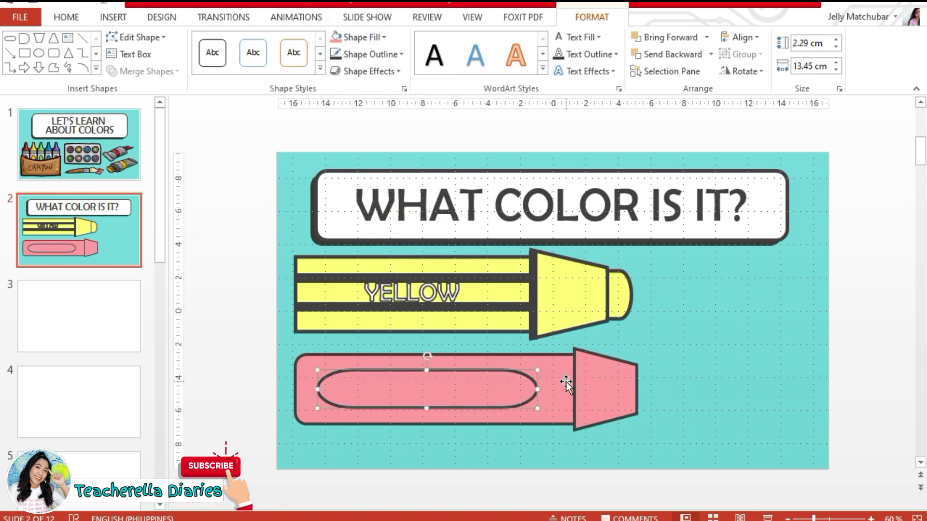
pyautogui.click(568, 379)
pyautogui.click(377, 37)
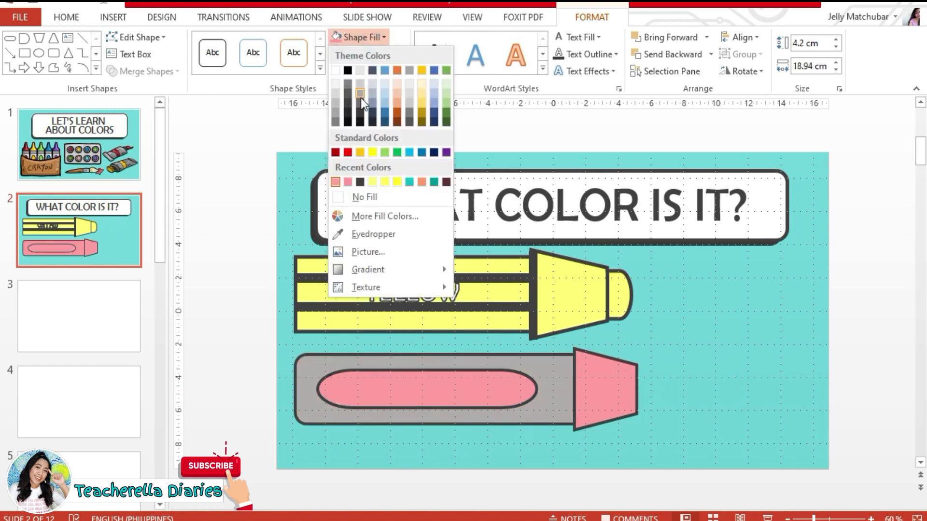
pyautogui.click(334, 88)
pyautogui.click(113, 17)
# Step: Draw a pink rounded-rectangle cap on the crayon tip
pyautogui.click(246, 46)
pyautogui.click(252, 104)
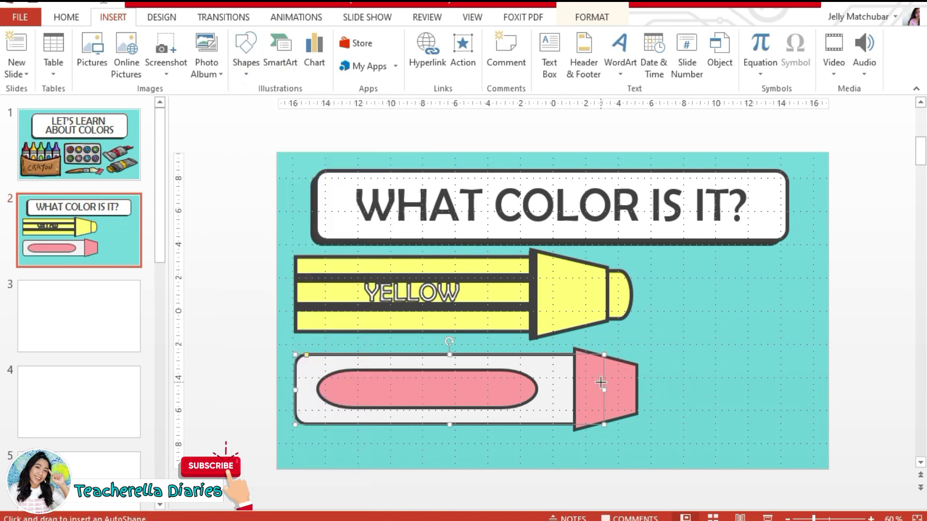
pyautogui.moveTo(600, 382)
pyautogui.mouseDown()
pyautogui.moveTo(683, 409)
pyautogui.moveTo(658, 387)
pyautogui.moveTo(633, 404)
pyautogui.moveTo(620, 371)
pyautogui.mouseUp()
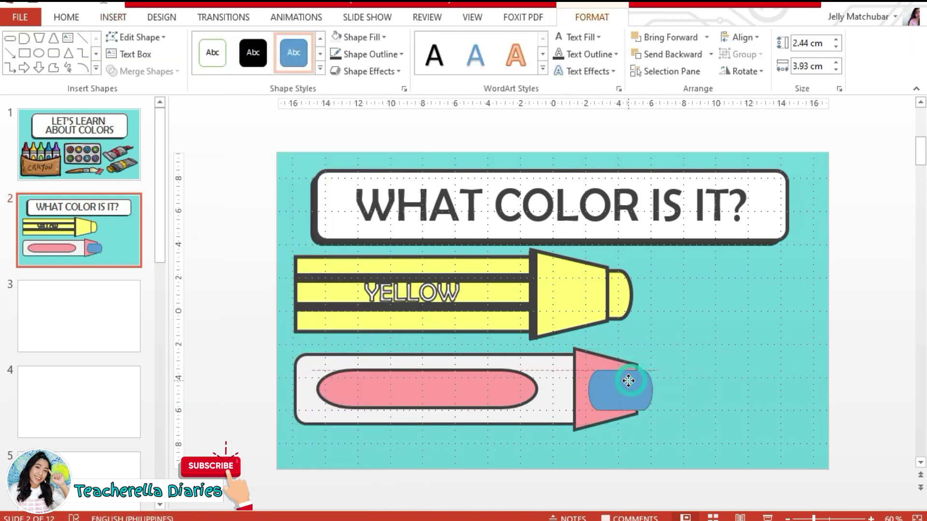
pyautogui.moveTo(619, 410); pyautogui.dragTo(605, 386)
pyautogui.press('Right')
pyautogui.press('Right')
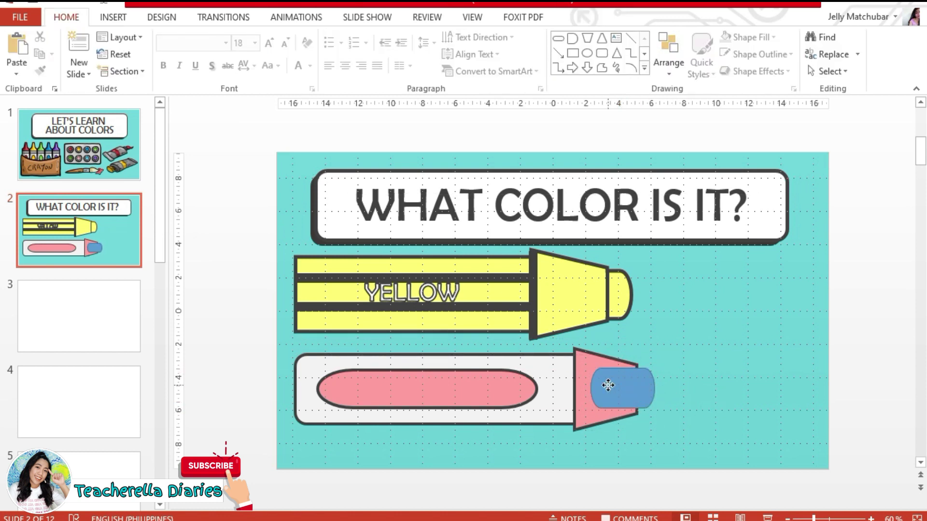
pyautogui.click(338, 37)
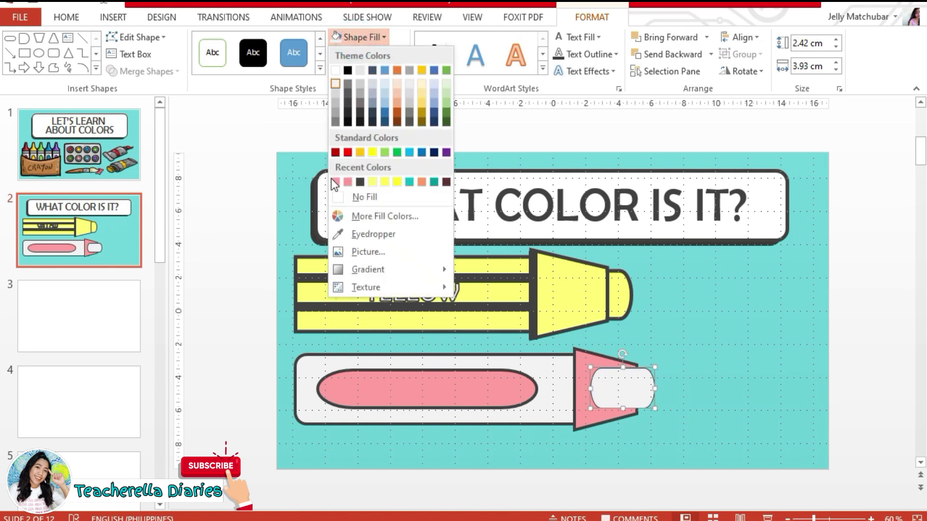
pyautogui.click(332, 180)
# Step: Give the cap a thick dark outline and send it behind the cone
pyautogui.click(375, 58)
pyautogui.moveTo(386, 267)
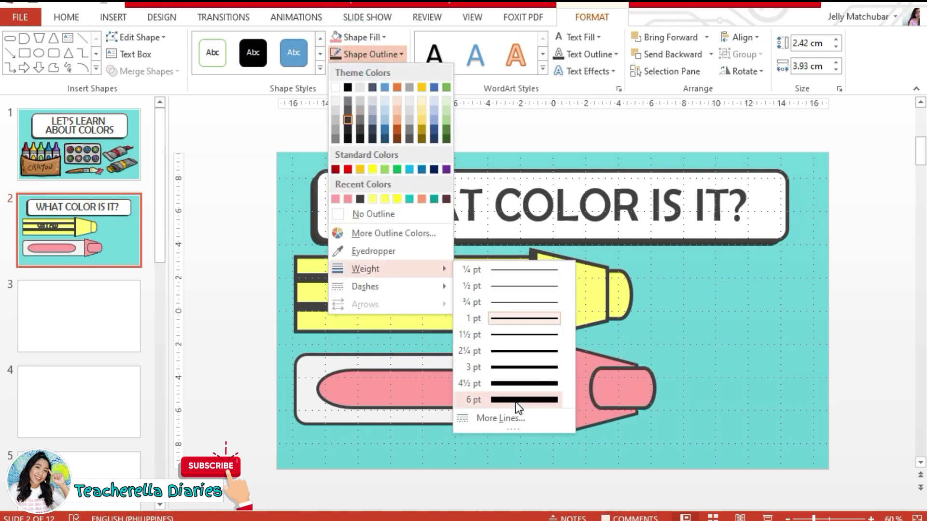
pyautogui.click(706, 380)
pyautogui.click(706, 379)
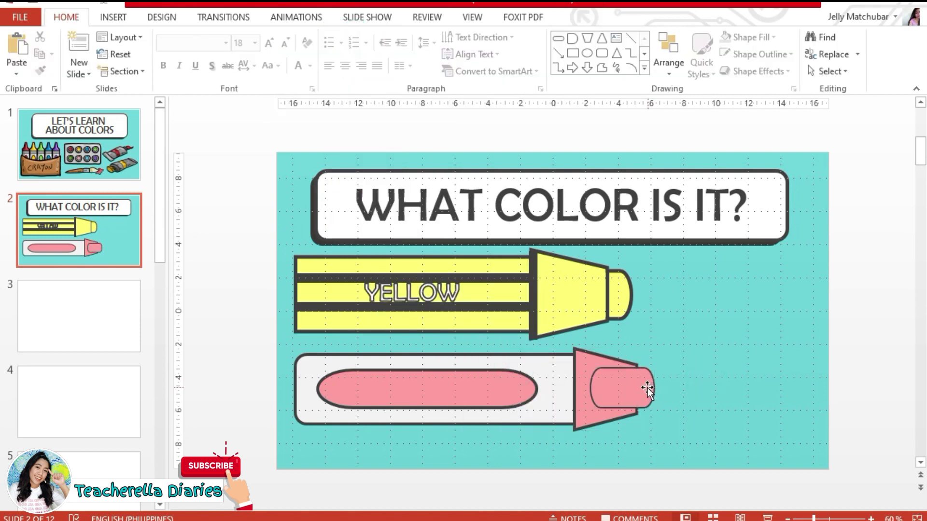
pyautogui.doubleClick(647, 389)
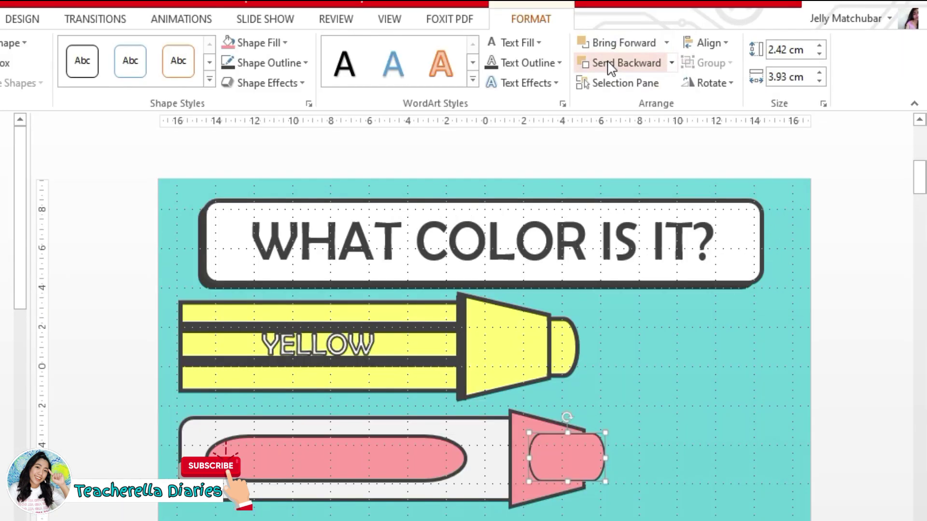
pyautogui.click(609, 66)
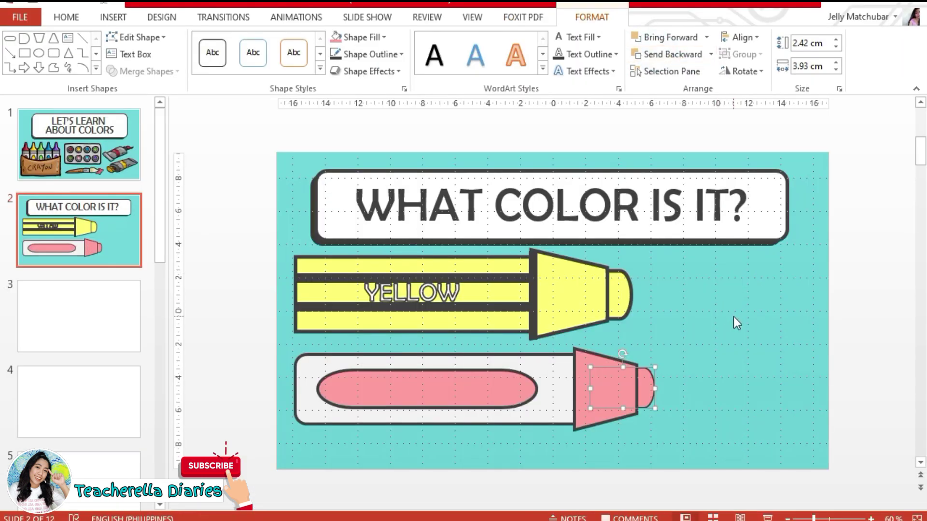
pyautogui.click(699, 374)
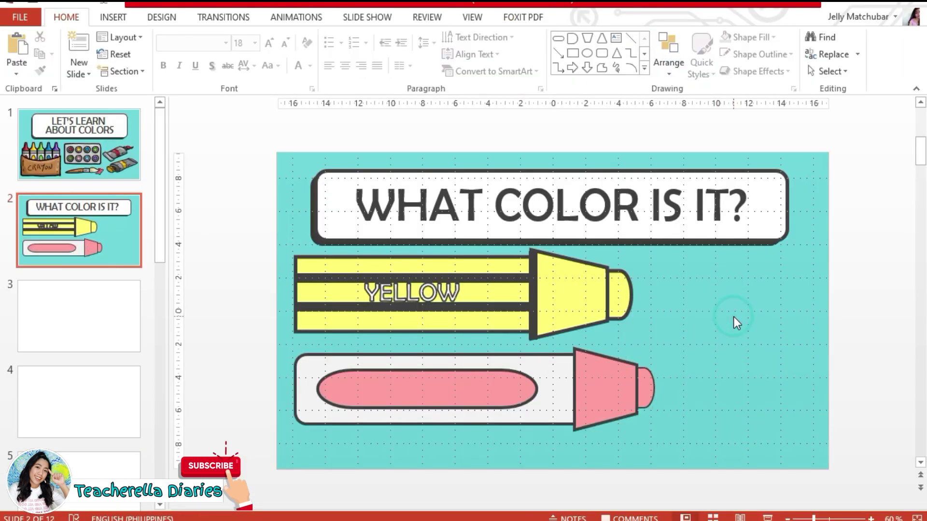
pyautogui.doubleClick(650, 389)
pyautogui.click(723, 395)
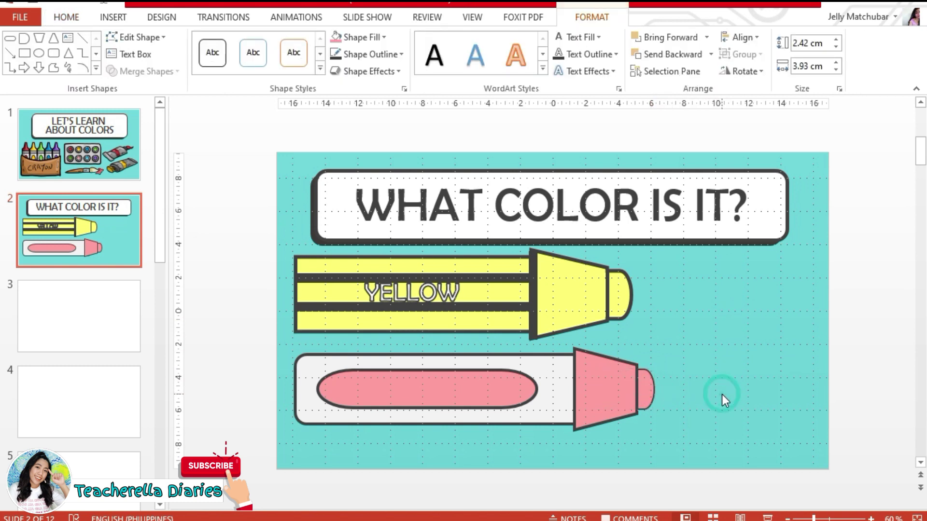
# Step: Add a thin rectangle stripe near the cone and a copy at the crayon's left end
pyautogui.click(113, 17)
pyautogui.click(246, 53)
pyautogui.click(341, 105)
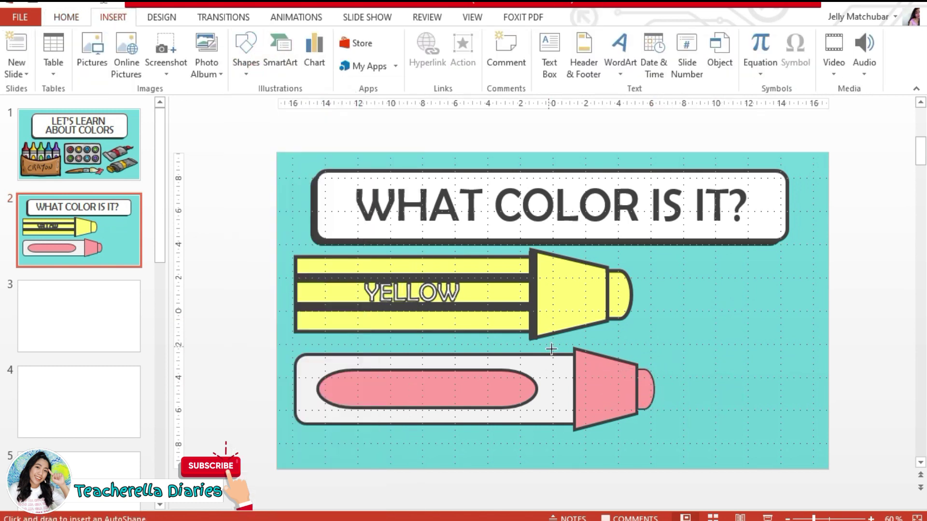
pyautogui.moveTo(552, 355); pyautogui.dragTo(561, 425)
pyautogui.hotkey('ctrl', 'c')
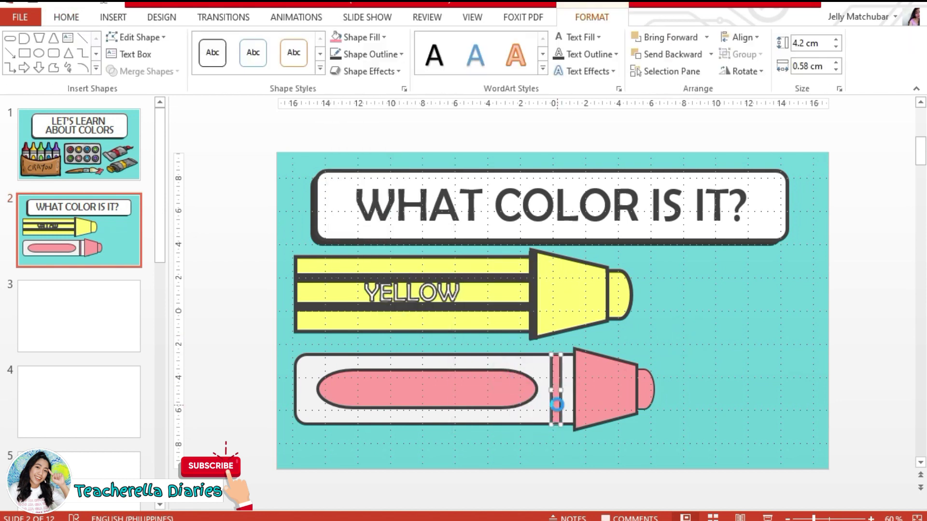
pyautogui.hotkey('ctrl', 'v')
pyautogui.moveTo(556, 389); pyautogui.dragTo(313, 389)
pyautogui.click(706, 407)
# Step: Move the YELLOW label to the right and delete the yellow crayon
pyautogui.click(412, 292)
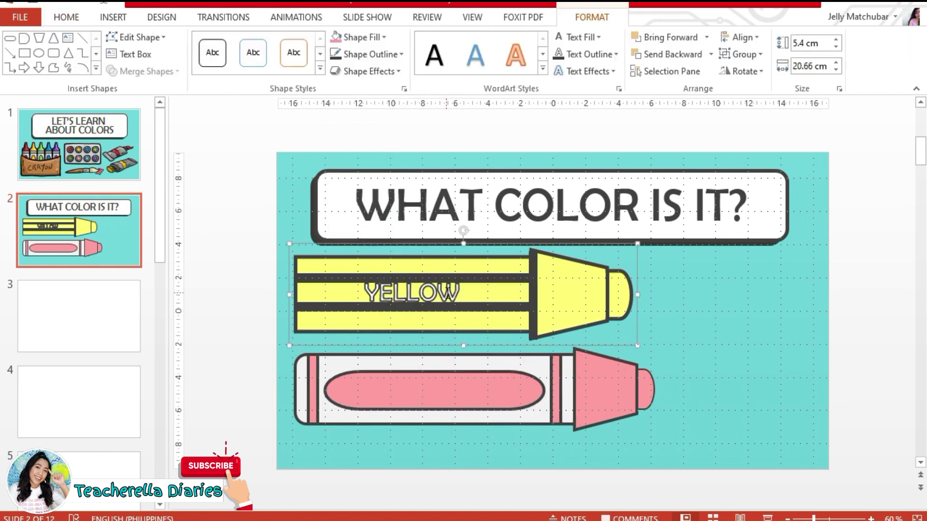
pyautogui.moveTo(411, 292); pyautogui.dragTo(678, 290)
pyautogui.click(570, 294)
pyautogui.press('Delete')
pyautogui.click(678, 330)
# Step: Group the cap, cone, band, body and oval, and move the group up
pyautogui.click(643, 386)
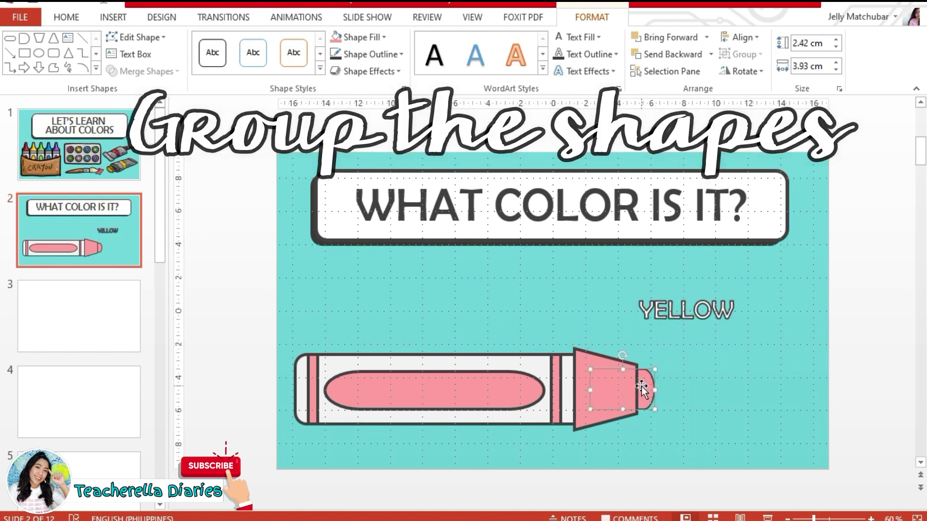
pyautogui.keyDown('shift'); pyautogui.click(574, 369); pyautogui.keyUp('shift')
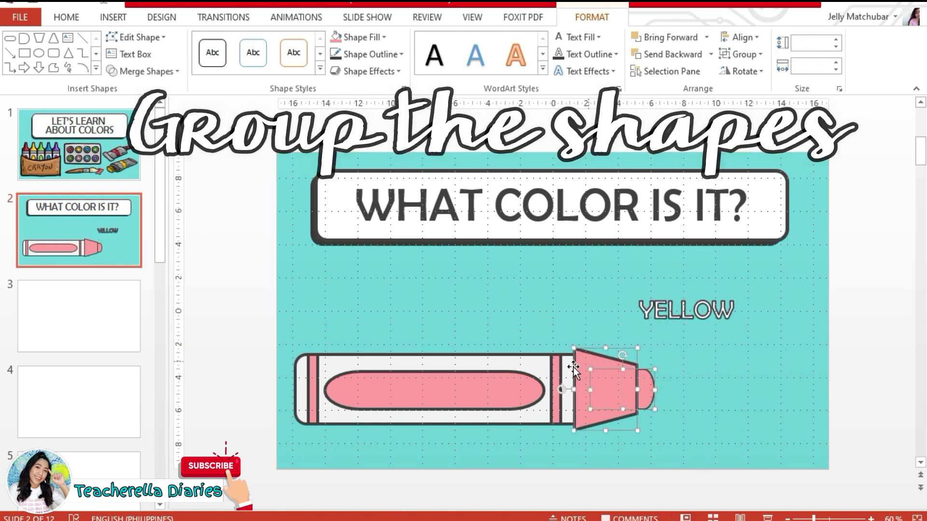
pyautogui.keyDown('shift'); pyautogui.click(560, 371); pyautogui.keyUp('shift')
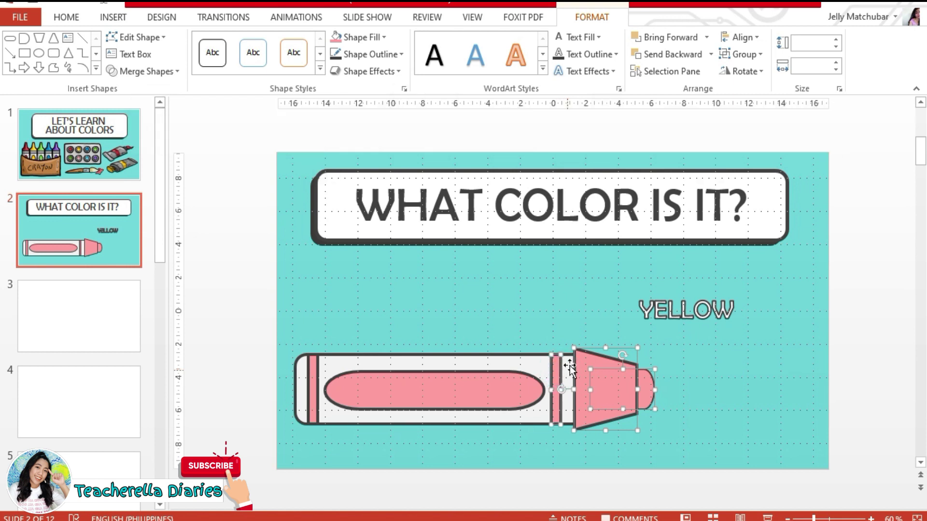
pyautogui.keyDown('shift'); pyautogui.click(512, 358); pyautogui.keyUp('shift')
pyautogui.keyDown('shift'); pyautogui.click(467, 393); pyautogui.keyUp('shift')
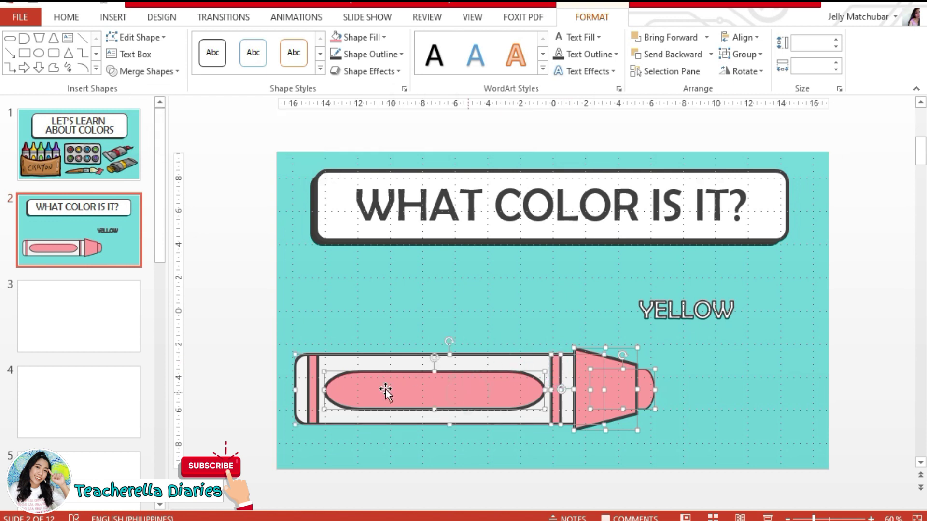
pyautogui.hotkey('ctrl', 'g')
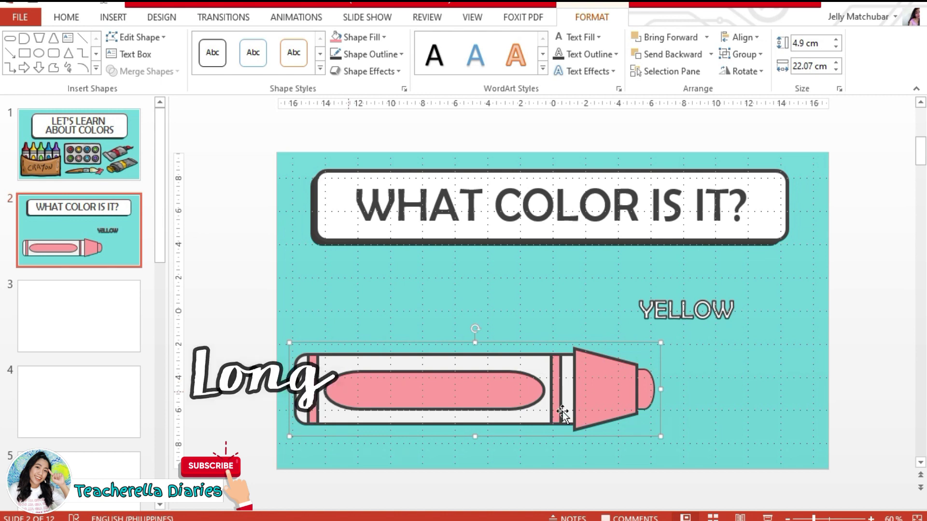
pyautogui.click(716, 404)
pyautogui.moveTo(570, 382); pyautogui.dragTo(564, 285)
# Step: Change the YELLOW label to PINK and place it on the crayon's body
pyautogui.click(714, 309)
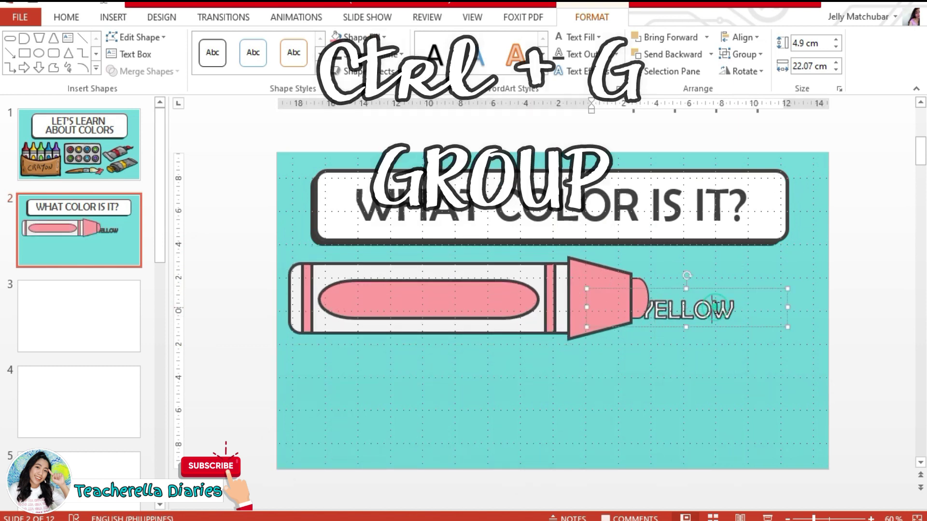
pyautogui.moveTo(710, 299); pyautogui.dragTo(525, 365)
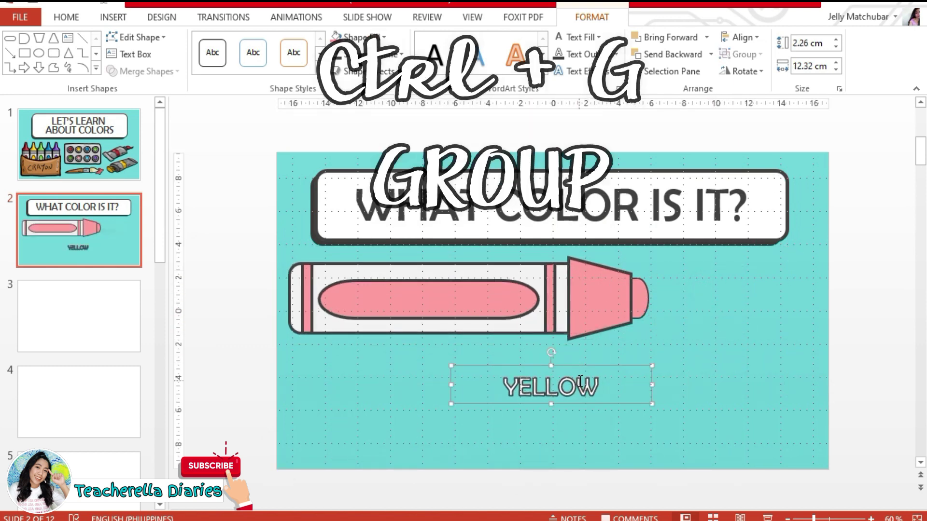
pyautogui.doubleClick(579, 381)
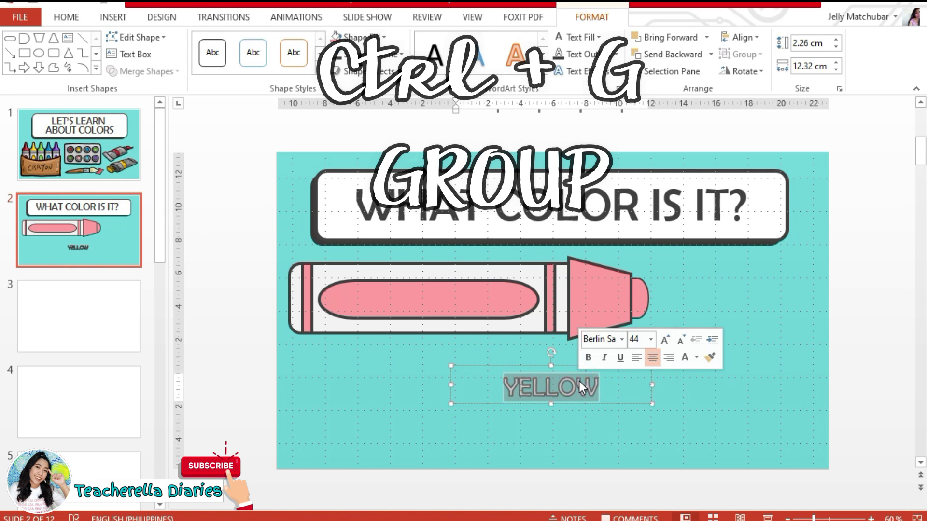
pyautogui.click(601, 406)
pyautogui.press('BackSpace')
pyautogui.press('BackSpace')
pyautogui.press('BackSpace')
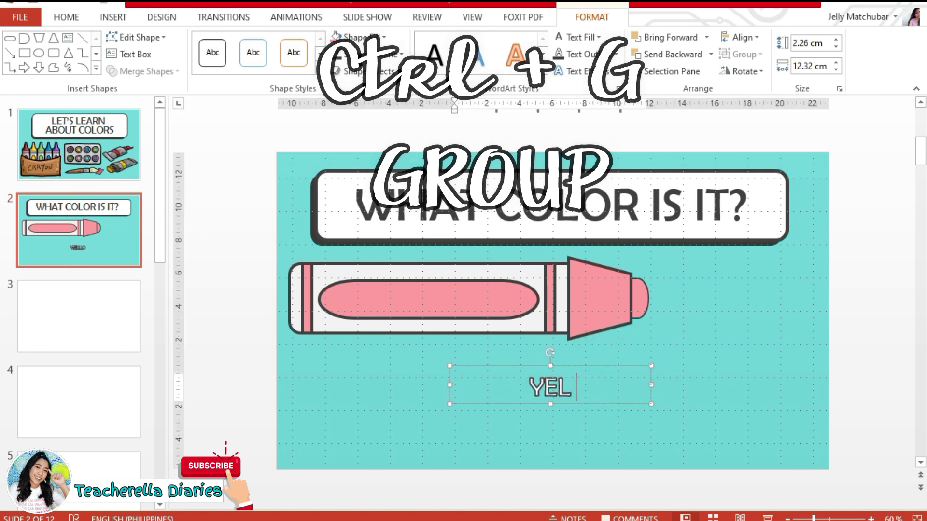
pyautogui.write('PINK')
pyautogui.moveTo(653, 373); pyautogui.dragTo(558, 346)
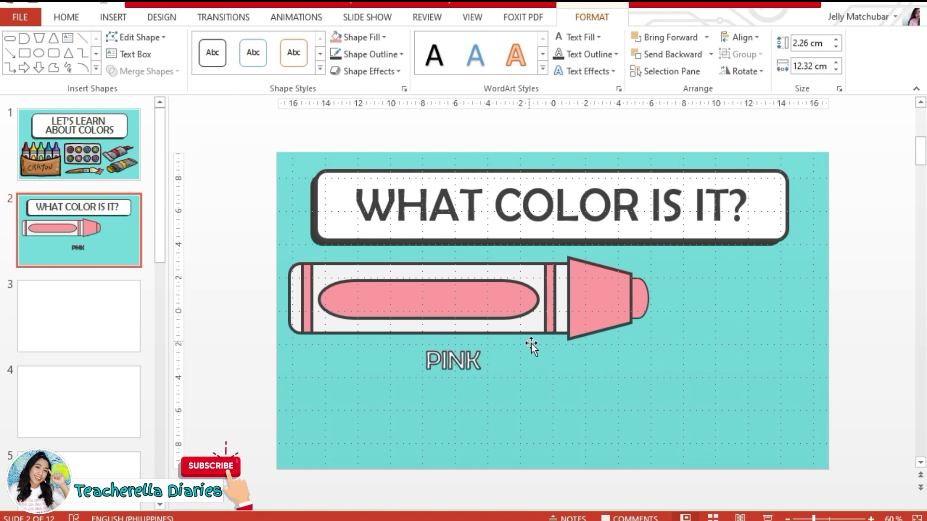
pyautogui.moveTo(511, 377); pyautogui.dragTo(444, 290)
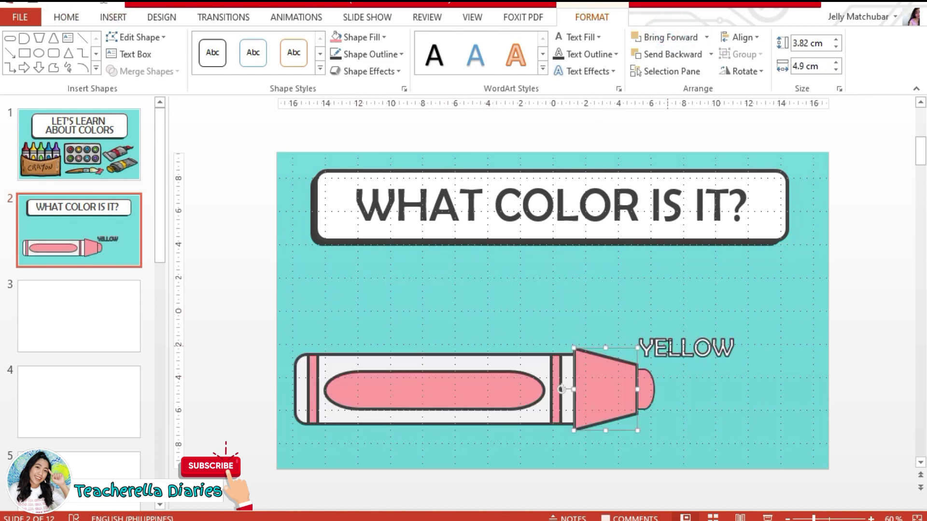
# Step: Regroup all crayon parts including the left stripe and move it under the title
pyautogui.click(679, 326)
pyautogui.moveTo(679, 326); pyautogui.dragTo(680, 292)
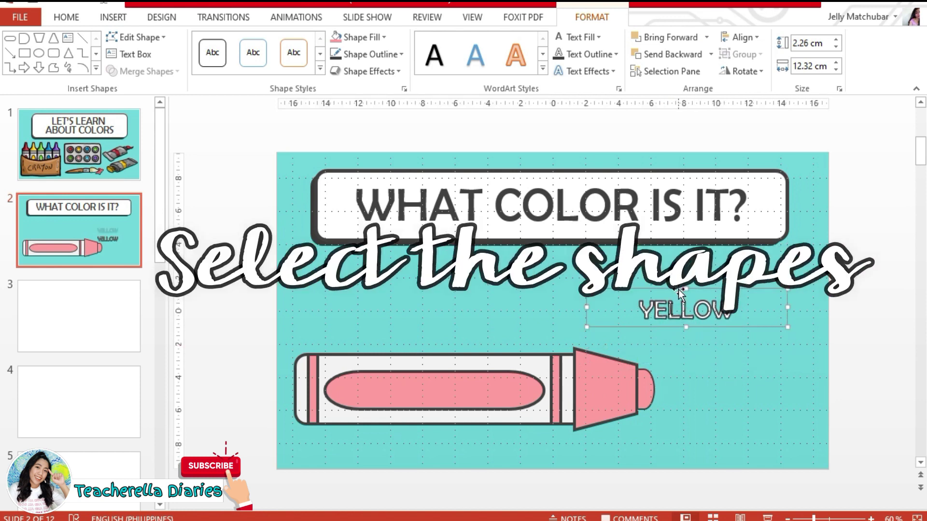
pyautogui.click(641, 387)
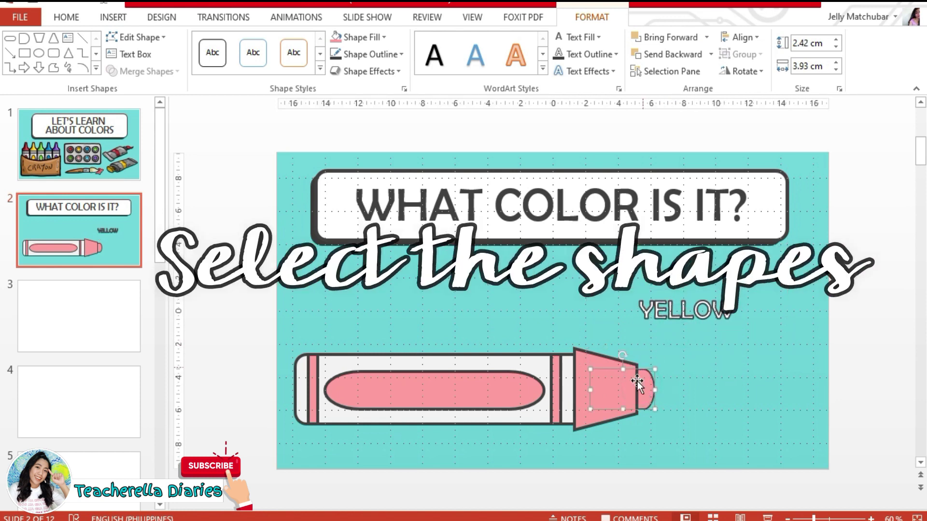
pyautogui.keyDown('shift'); pyautogui.click(590, 362); pyautogui.keyUp('shift')
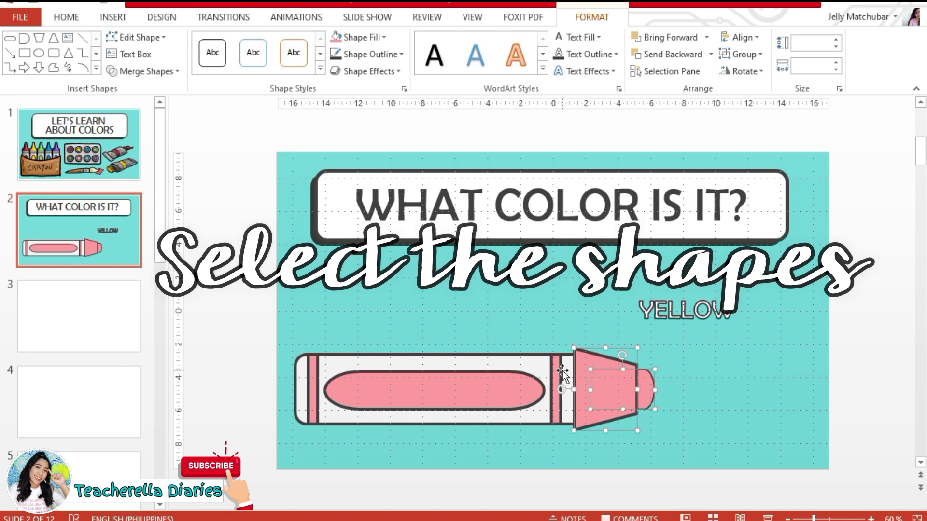
pyautogui.keyDown('shift'); pyautogui.click(510, 358); pyautogui.keyUp('shift')
pyautogui.keyDown('shift'); pyautogui.click(341, 386); pyautogui.keyUp('shift')
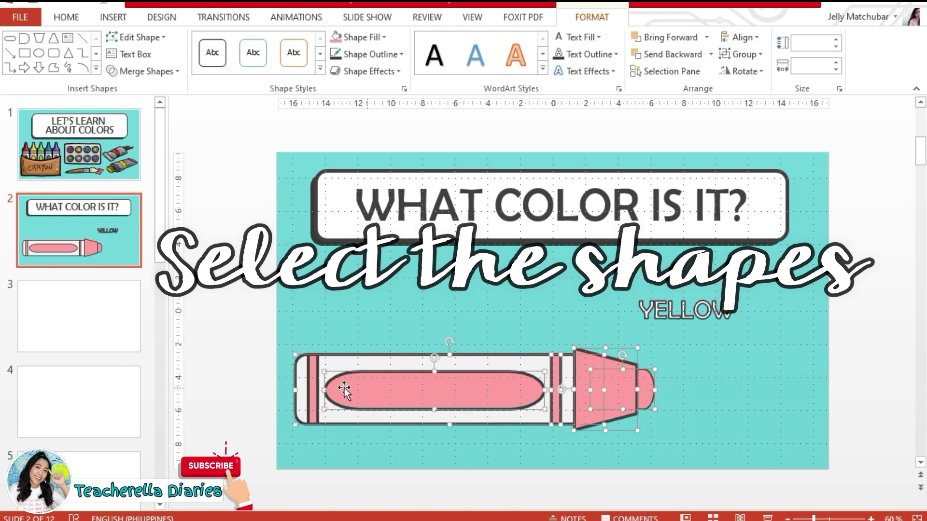
pyautogui.keyDown('shift'); pyautogui.click(314, 384); pyautogui.keyUp('shift')
pyautogui.hotkey('ctrl', 'g')
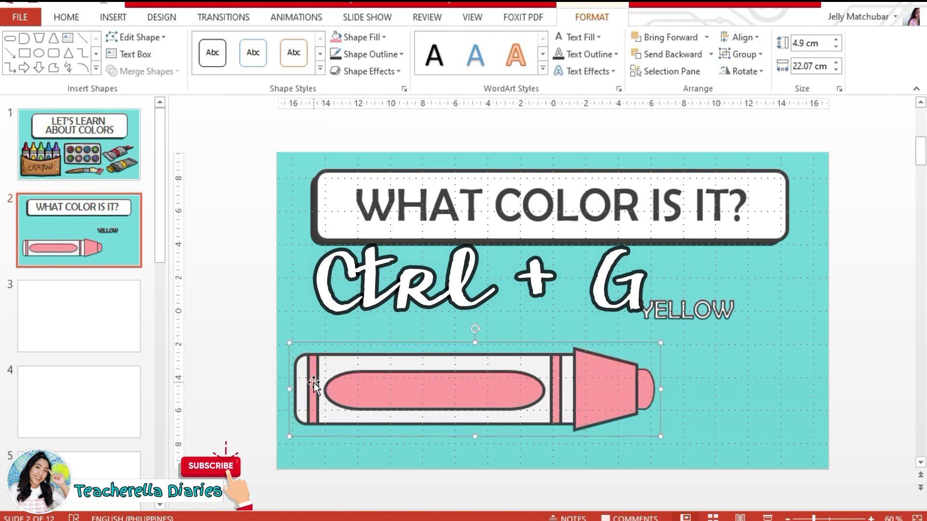
pyautogui.click(715, 404)
pyautogui.moveTo(622, 403); pyautogui.dragTo(570, 290)
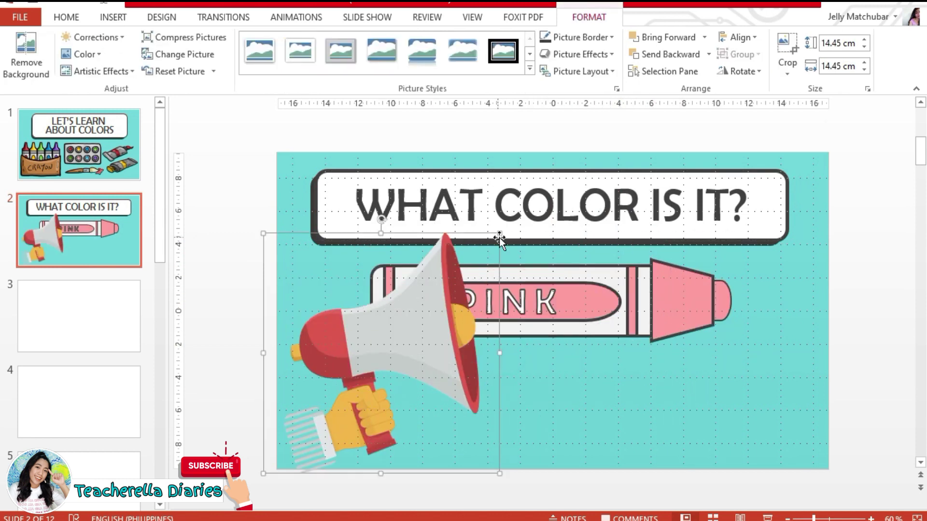
# Step: Shrink the megaphone to about half size and style a circle white with a dashed outline
pyautogui.moveTo(500, 239); pyautogui.dragTo(393, 342)
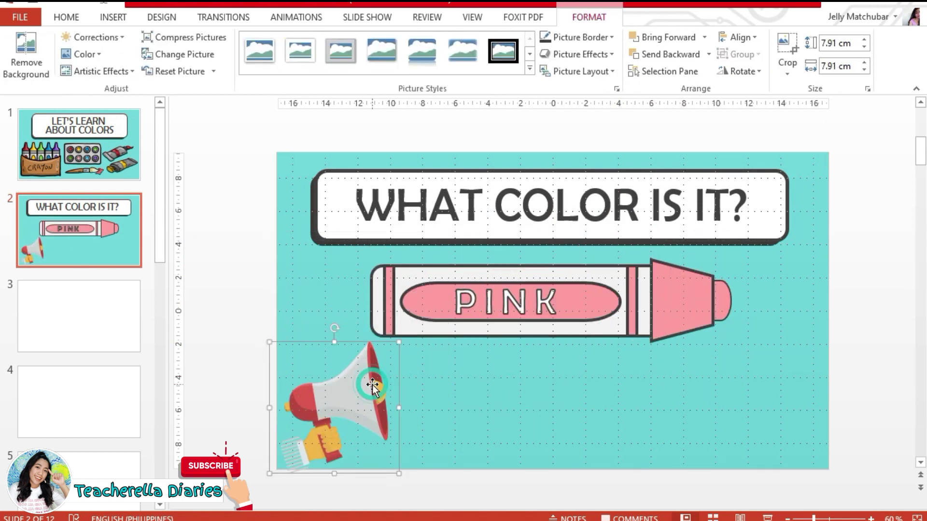
pyautogui.click(113, 17)
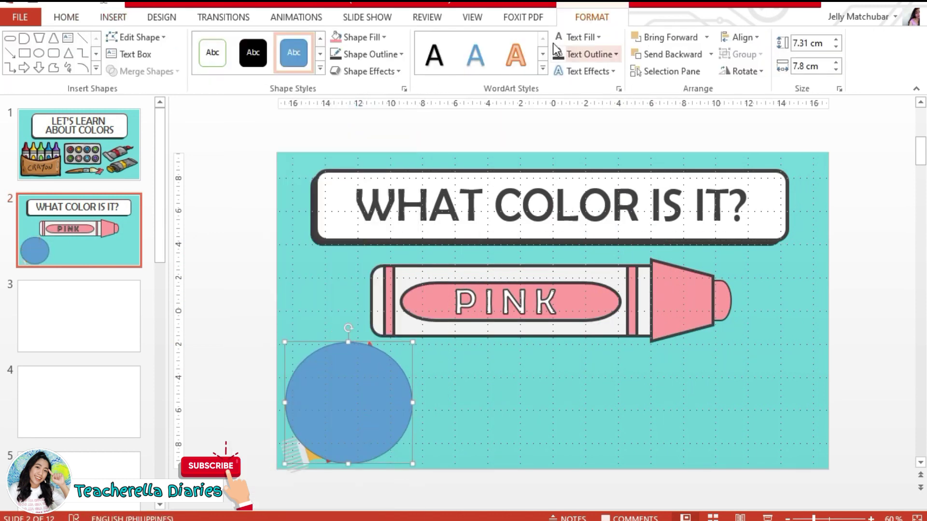
pyautogui.click(361, 37)
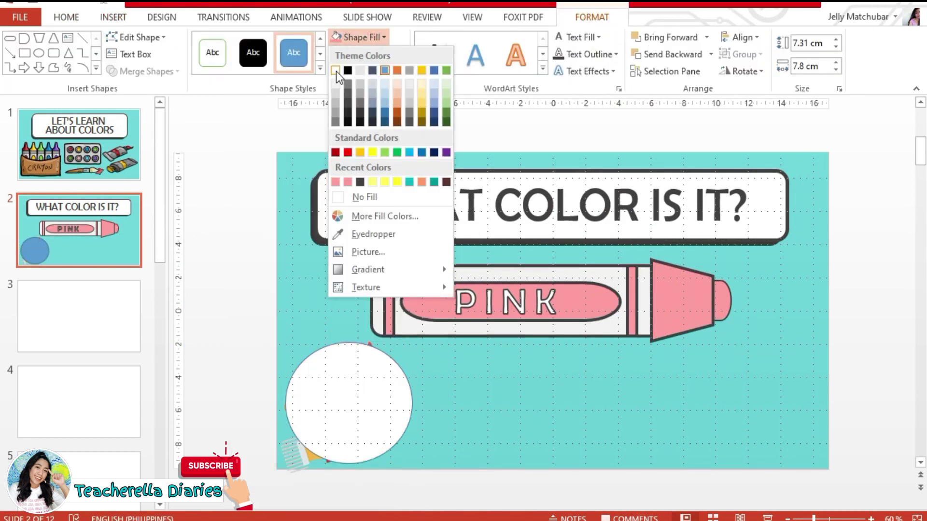
pyautogui.click(341, 72)
pyautogui.click(367, 54)
pyautogui.click(507, 401)
pyautogui.click(367, 54)
pyautogui.moveTo(364, 288)
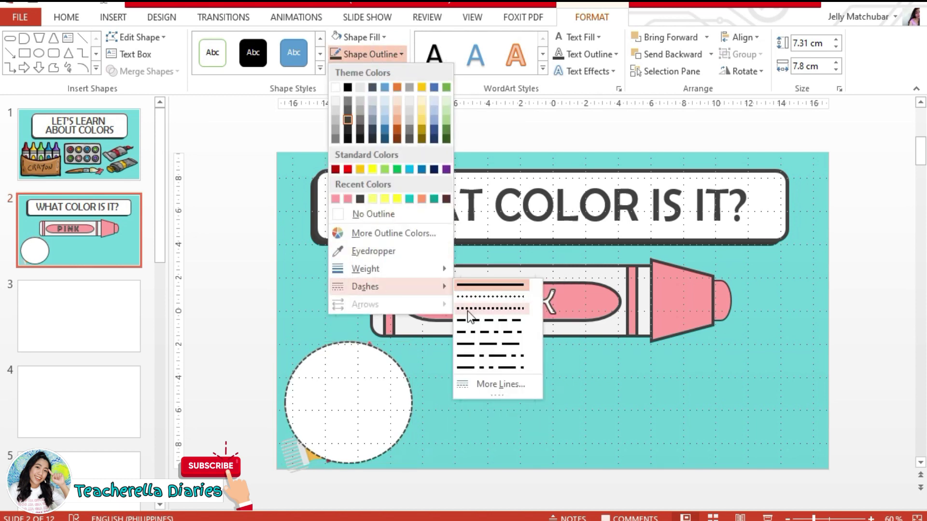
pyautogui.click(467, 311)
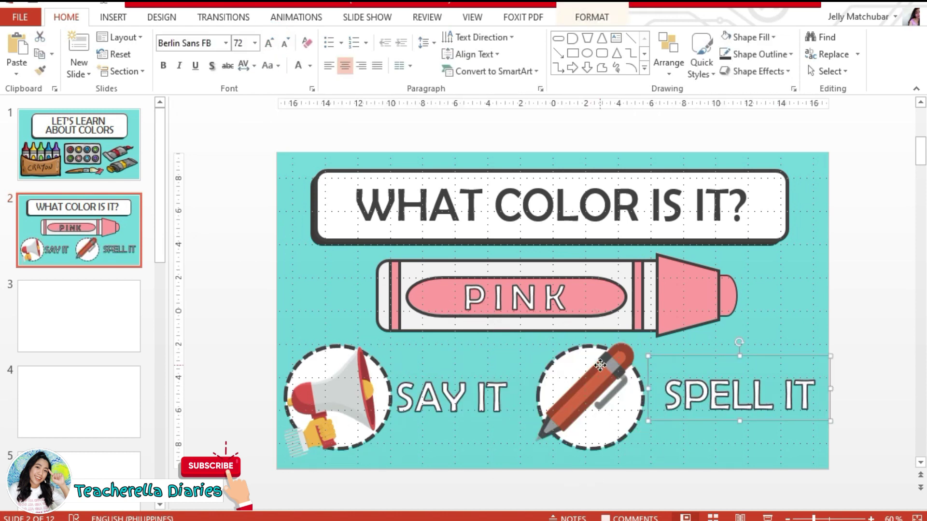
# Step: Position the pencil and megaphone in their circles and select the SPELL IT text box
pyautogui.moveTo(533, 455); pyautogui.dragTo(548, 456)
pyautogui.click(331, 424)
pyautogui.moveTo(370, 400); pyautogui.dragTo(386, 399)
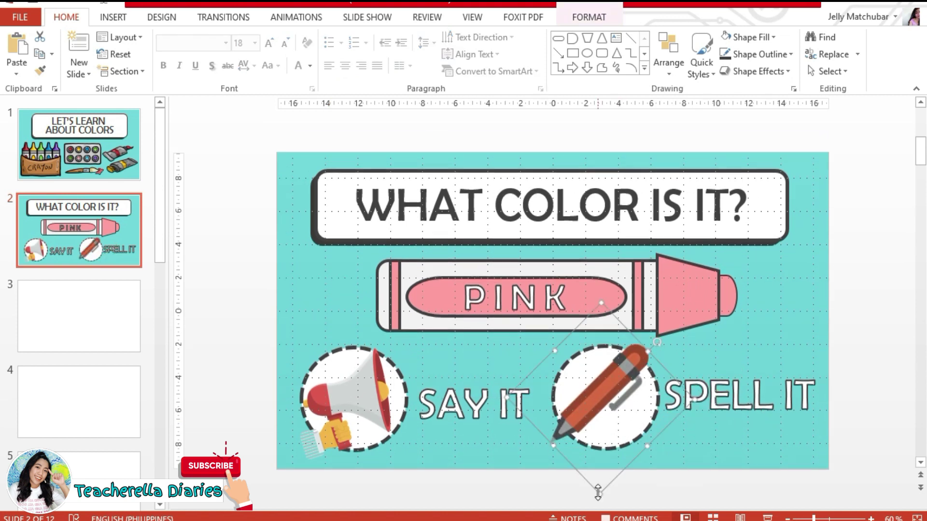
pyautogui.click(762, 367)
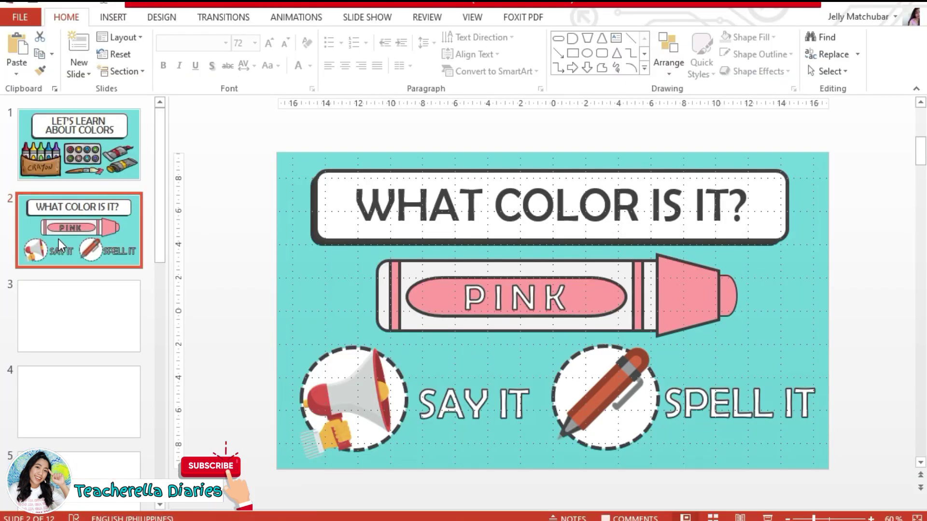
# Step: Duplicate slide 2 and relabel the copied crayon PURPLE
pyautogui.rightClick(59, 242)
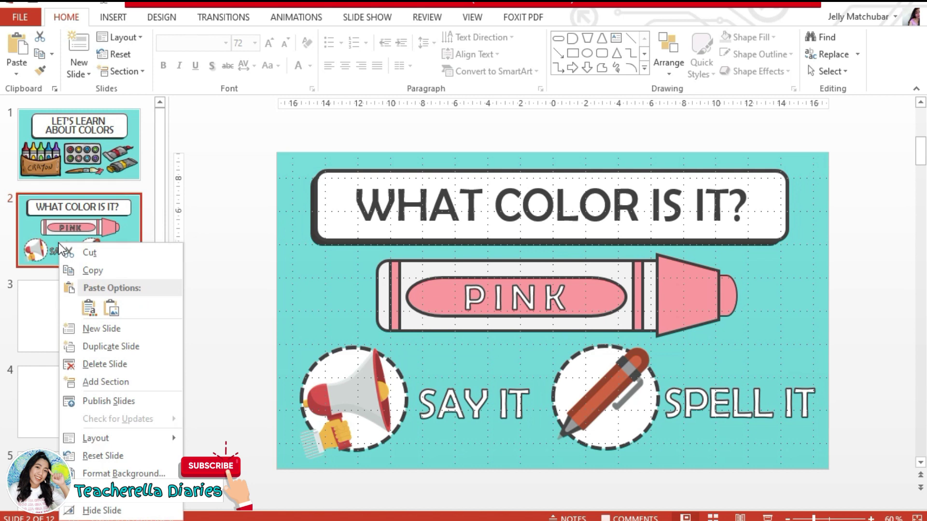
pyautogui.click(114, 344)
pyautogui.click(658, 264)
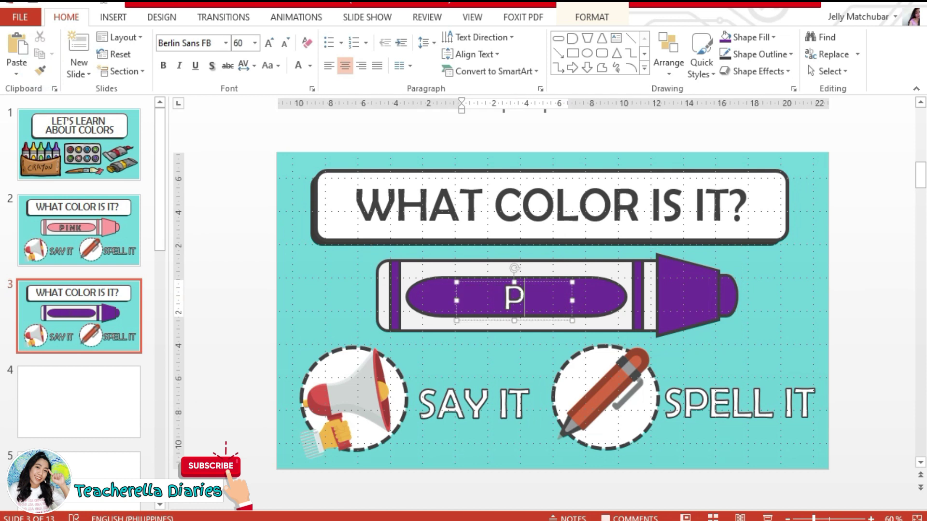
pyautogui.write('URPLE')
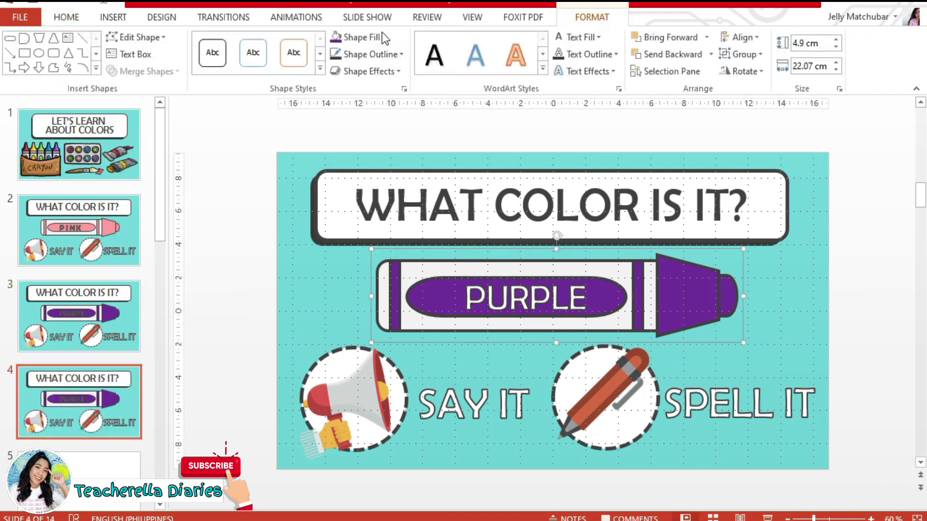
# Step: Recolour the copied crayons green and black with Shape Fill, labelling the green one GREEN
pyautogui.click(331, 37)
pyautogui.click(657, 288)
pyautogui.click(386, 154)
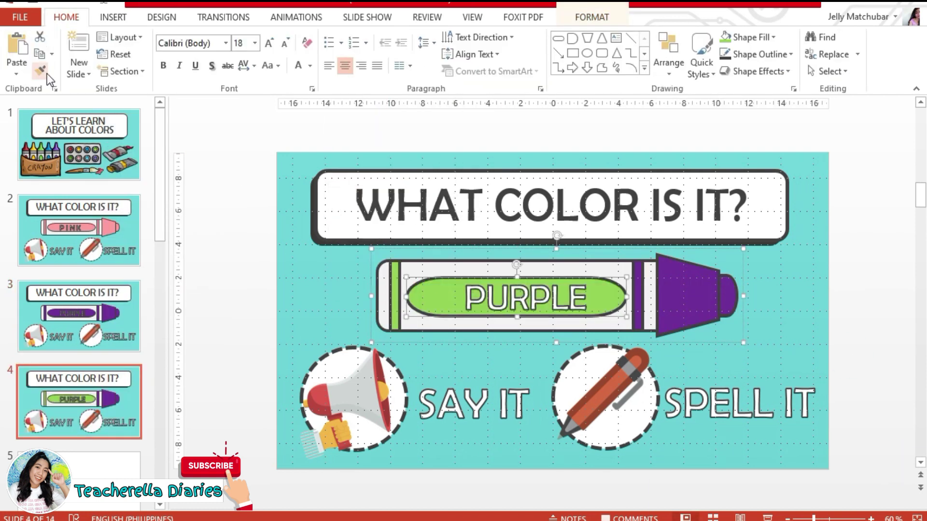
pyautogui.write('GRE')
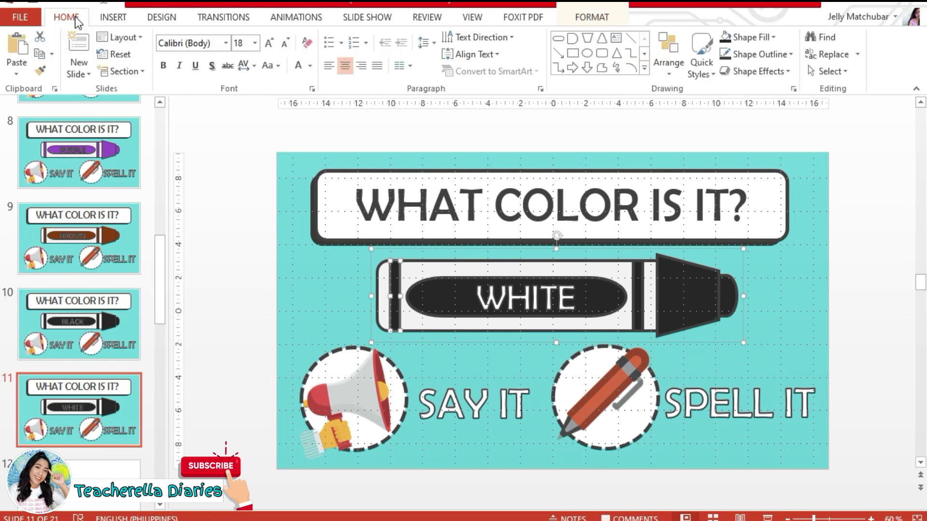
pyautogui.click(586, 19)
pyautogui.click(382, 37)
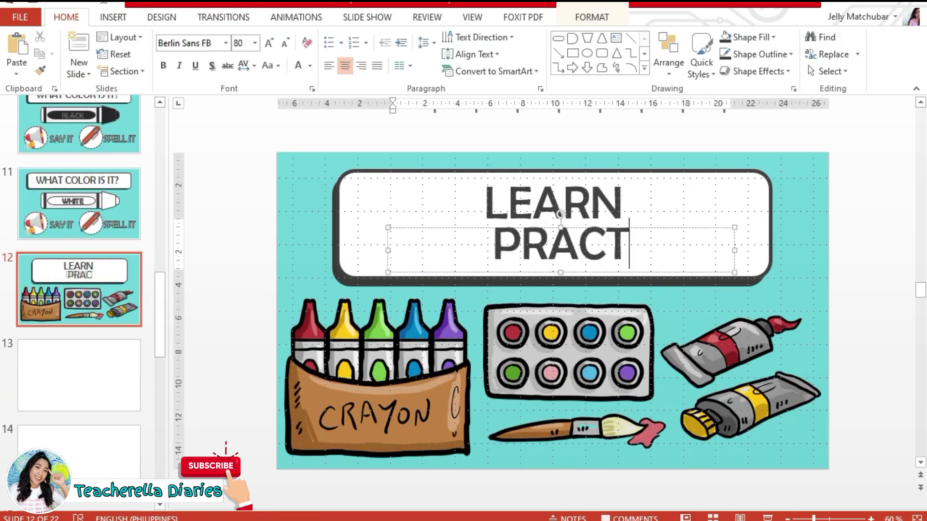
# Step: Change the copied title to LET'S PRACTICE & PLAY, then move to blank slide 13
pyautogui.write('ICE & PLAY')
pyautogui.click(622, 197)
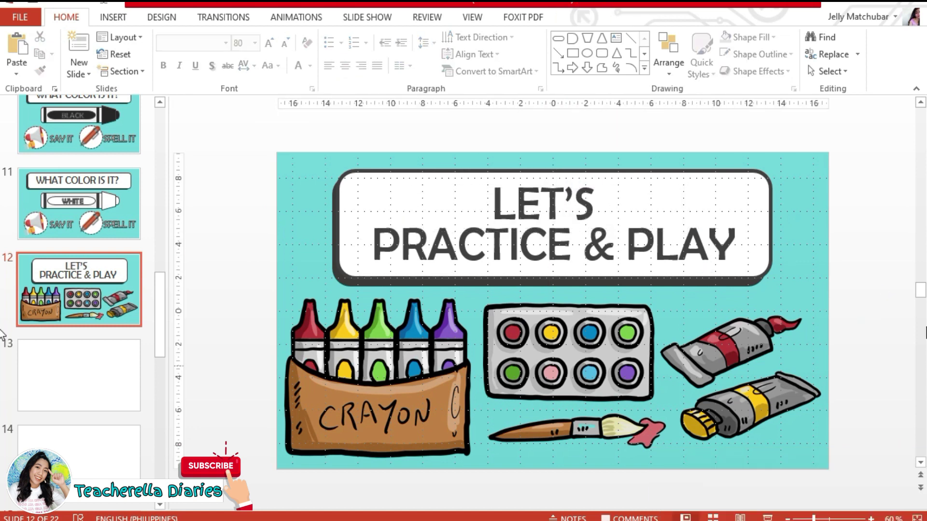
pyautogui.click(92, 351)
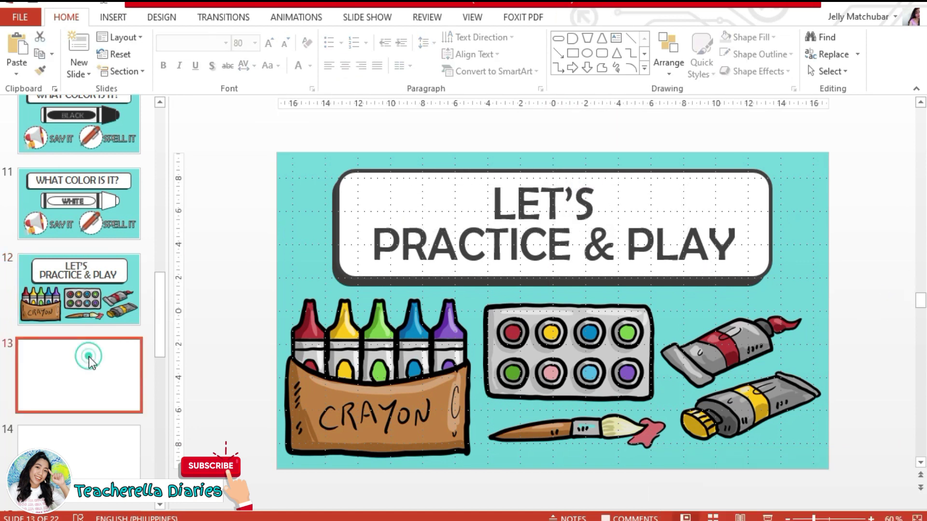
pyautogui.moveTo(159, 319); pyautogui.dragTo(156, 98)
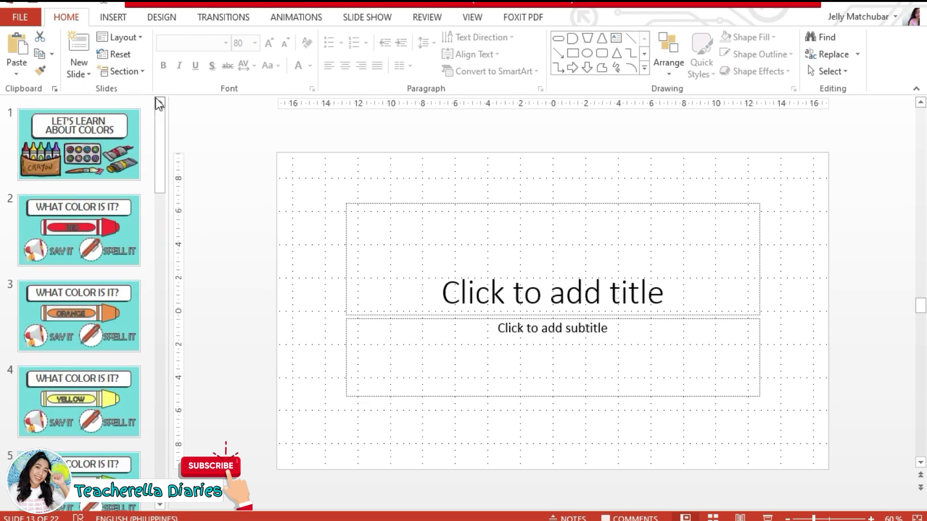
# Step: Return to slide 1, the LET'S LEARN ABOUT COLORS title slide
pyautogui.click(109, 131)
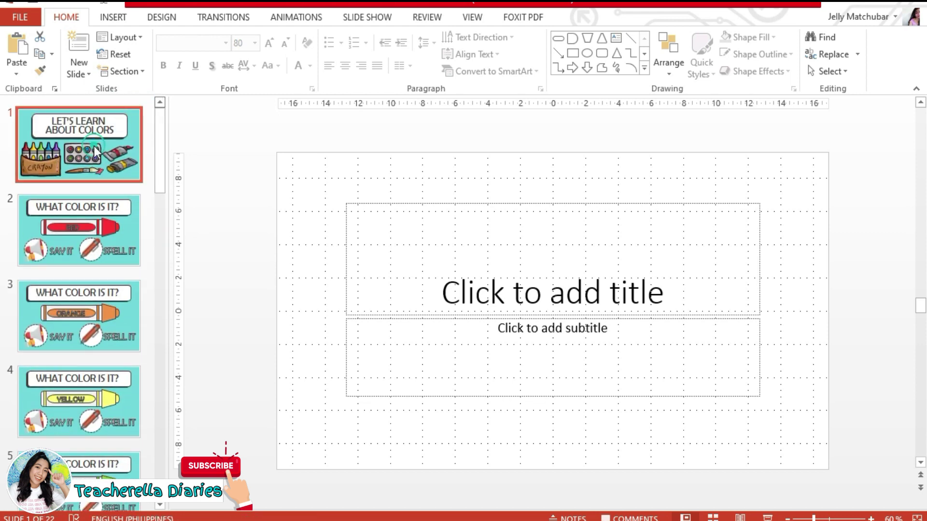